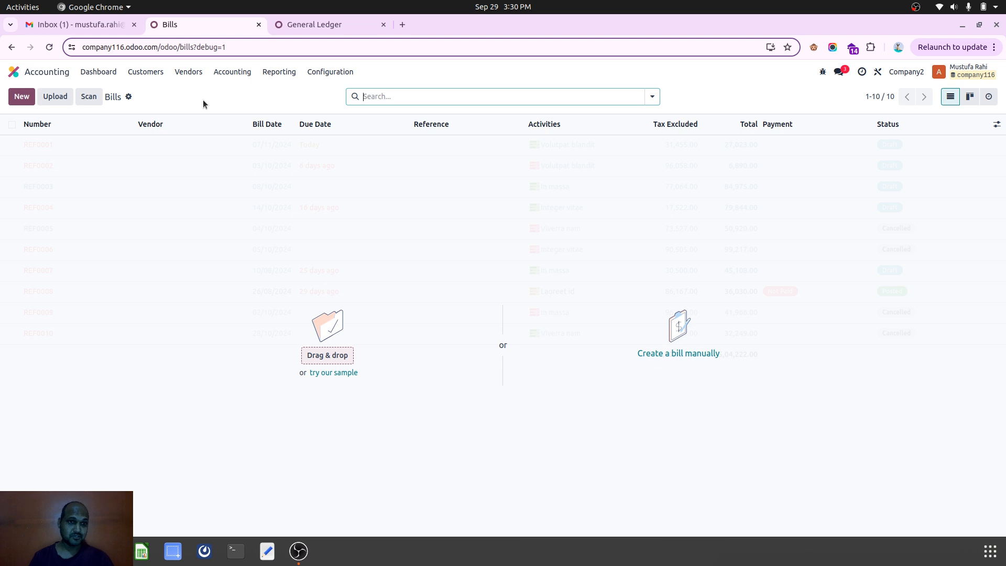
# Create a new vendor bill and choose Insurance Vendor as its vendor
pyautogui.click(305, 26)
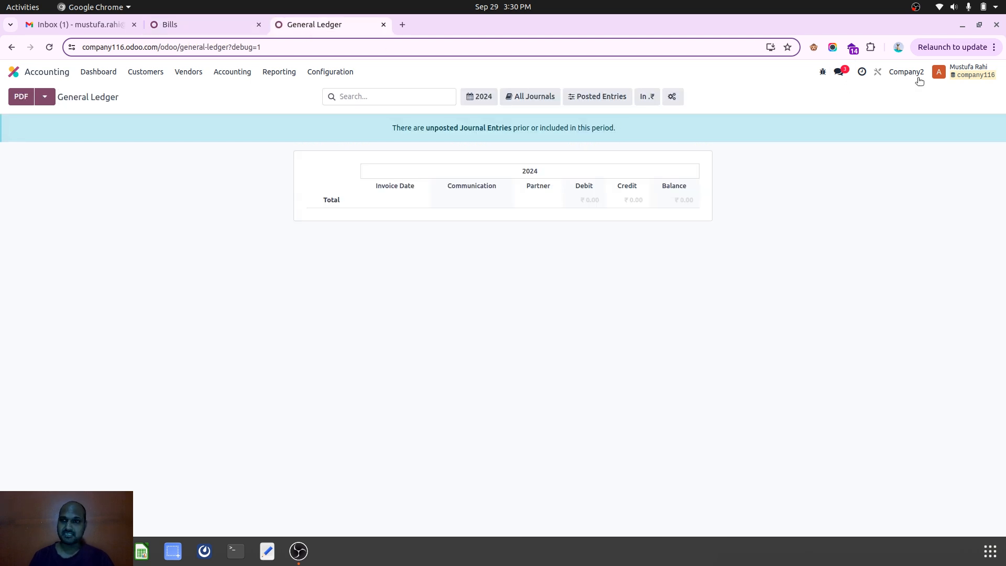
pyautogui.click(228, 24)
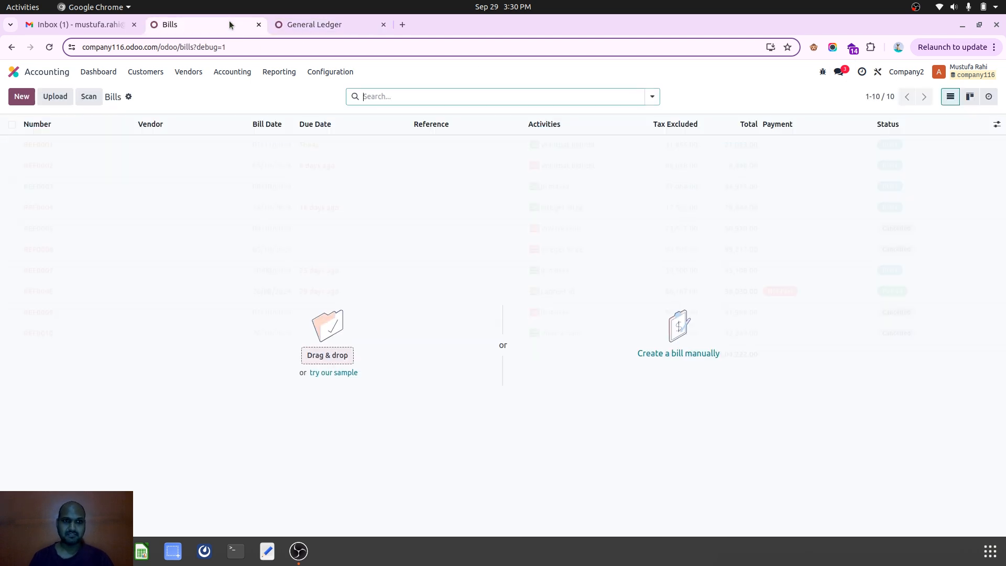
pyautogui.click(21, 97)
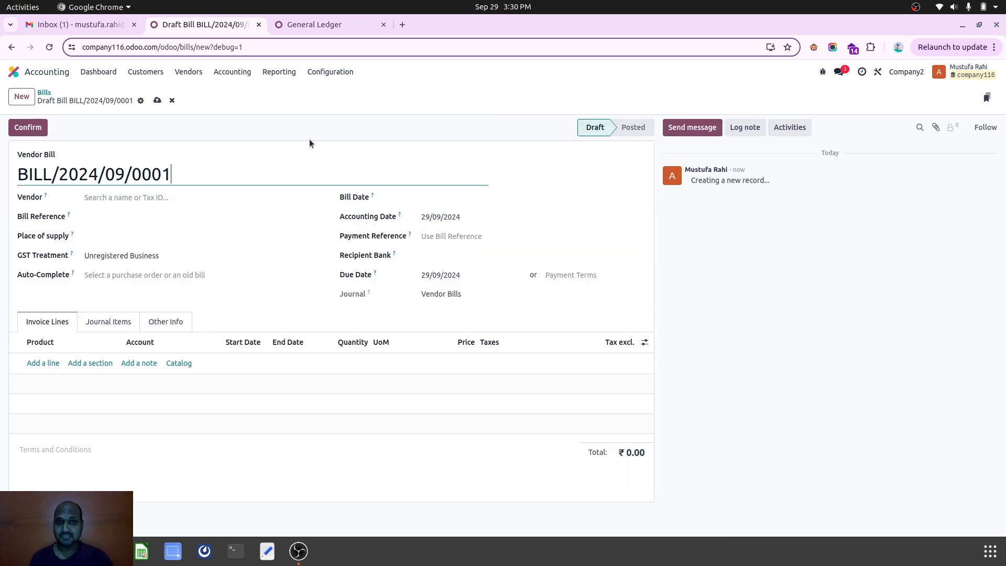
pyautogui.click(170, 197)
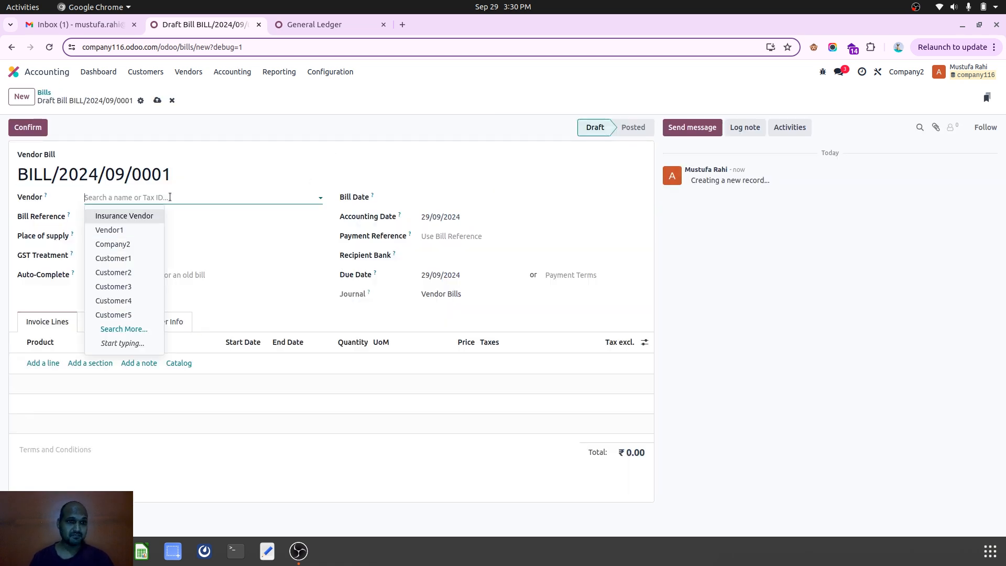
pyautogui.click(145, 217)
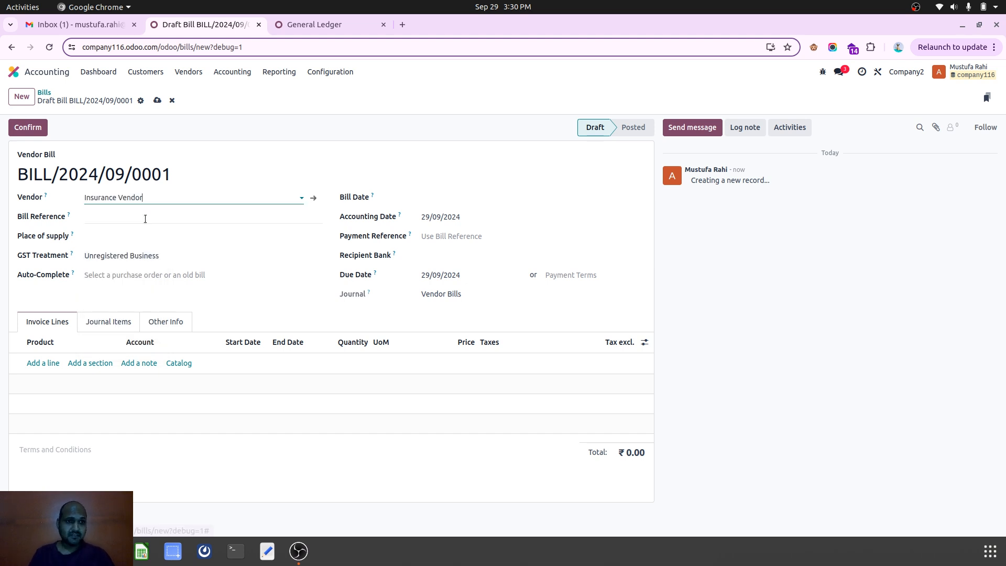
# Enter 01/01/2024 as both the accounting date and the bill date, and set the payment terms to Immediate Payment
pyautogui.click(447, 221)
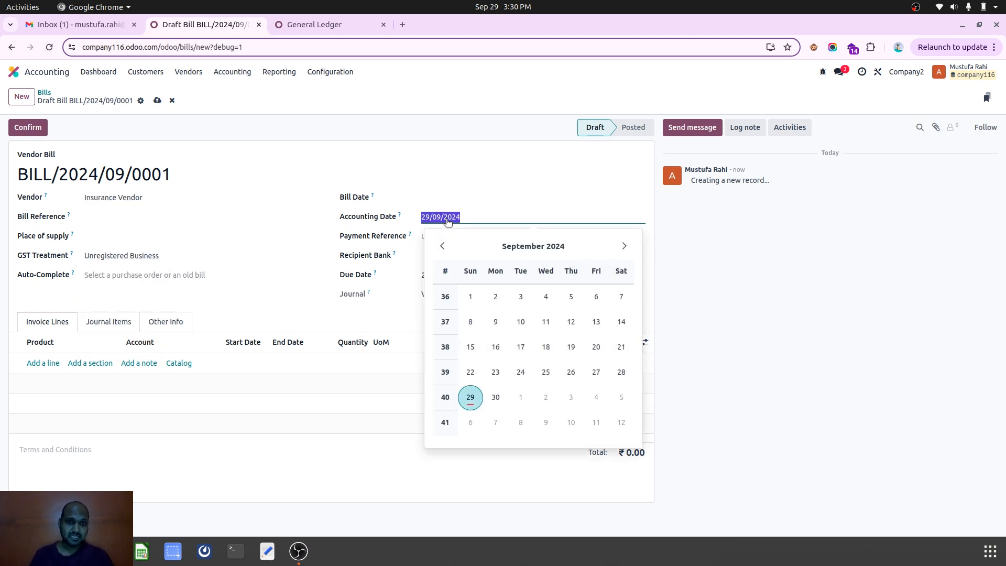
pyautogui.click(536, 249)
pyautogui.click(476, 276)
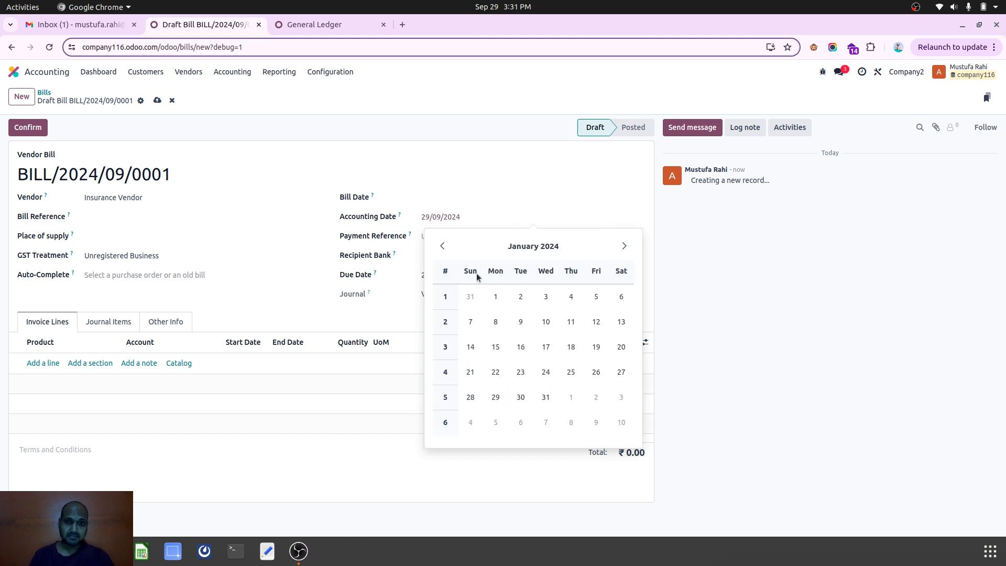
pyautogui.click(494, 295)
pyautogui.click(440, 199)
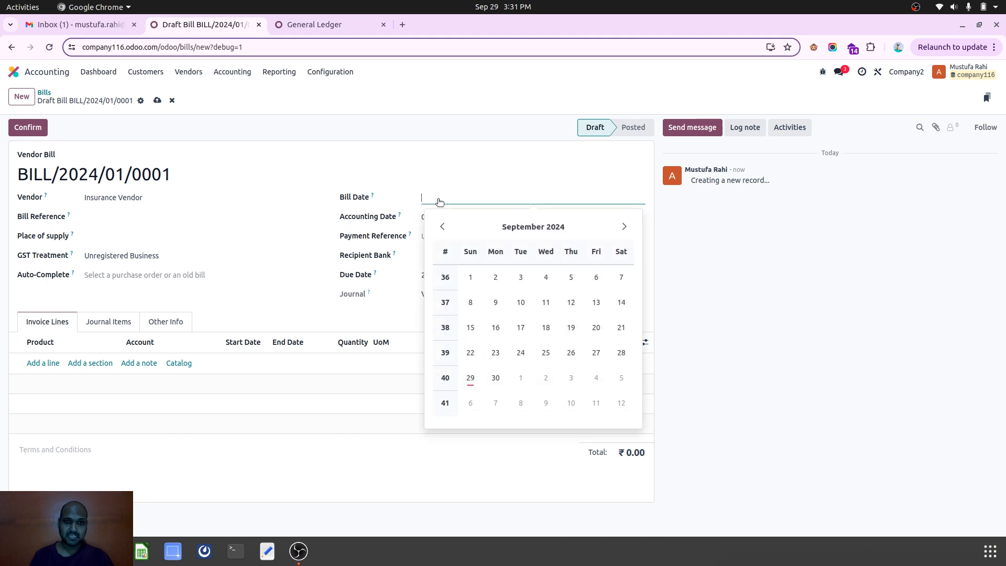
pyautogui.click(487, 233)
pyautogui.click(454, 261)
pyautogui.click(494, 276)
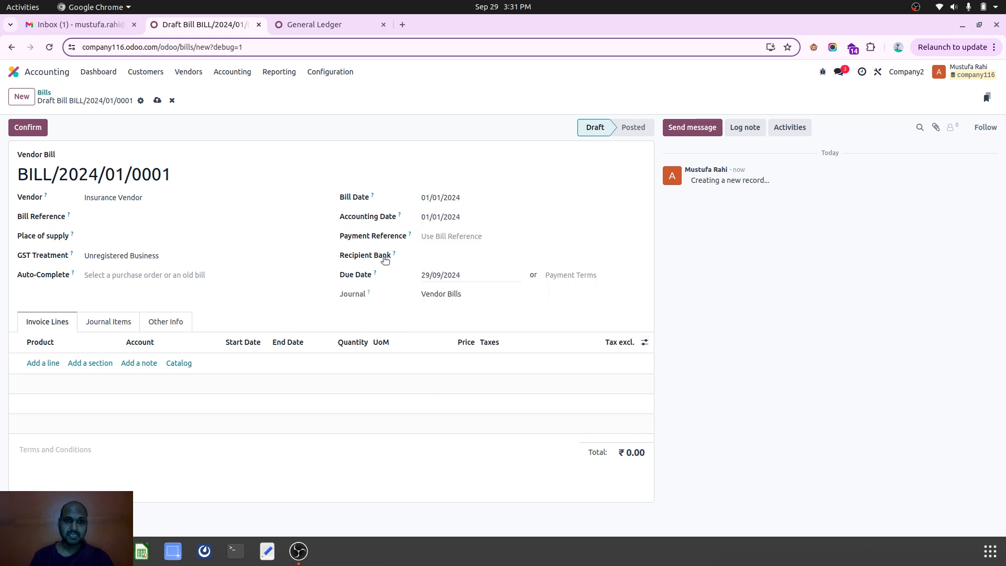
pyautogui.click(291, 220)
pyautogui.click(577, 274)
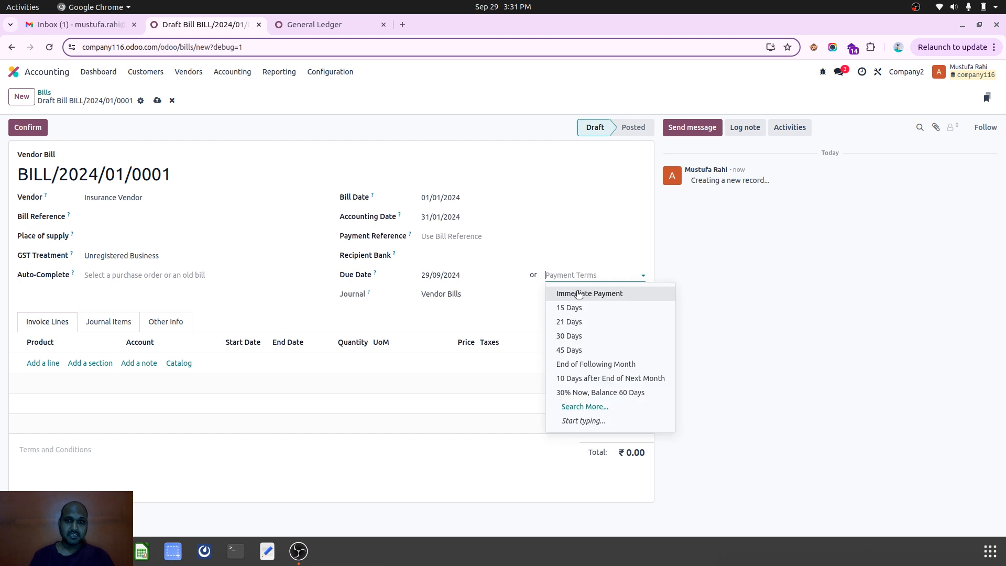
pyautogui.click(578, 291)
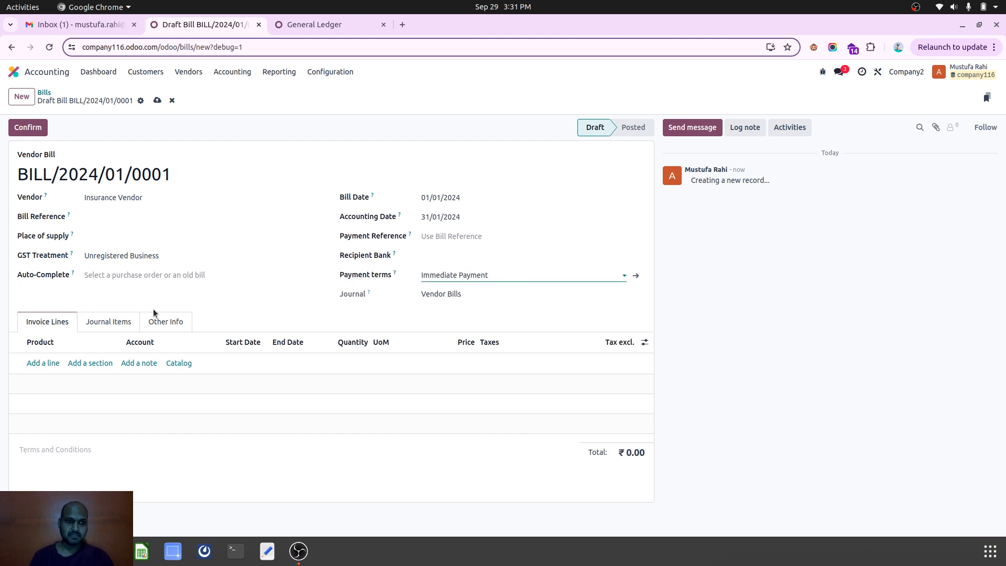
# Add an invoice line for the Insurance Premium product with a price of 12000
pyautogui.click(43, 363)
pyautogui.write('u')
pyautogui.press('BackSpace')
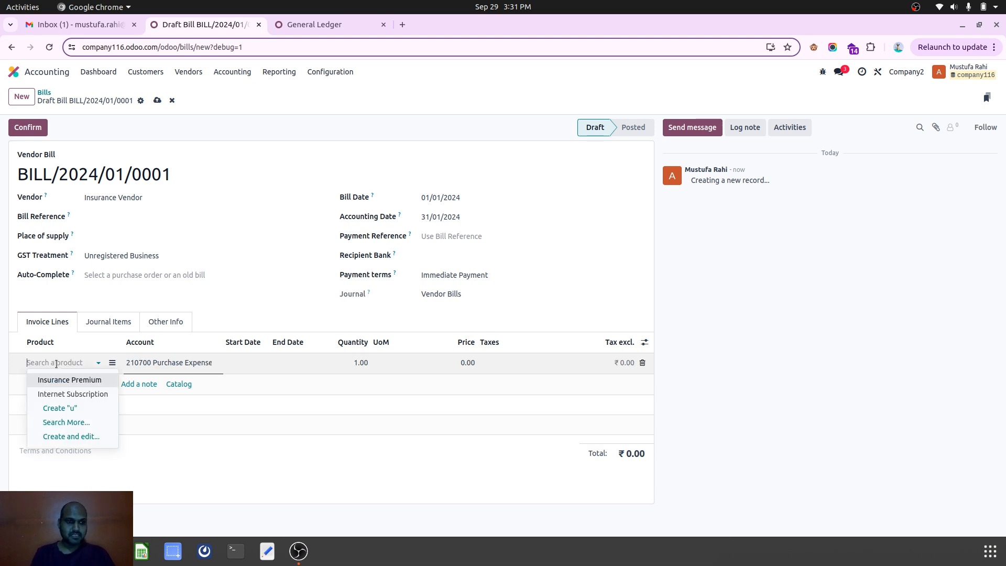
pyautogui.write('insu')
pyautogui.click(66, 380)
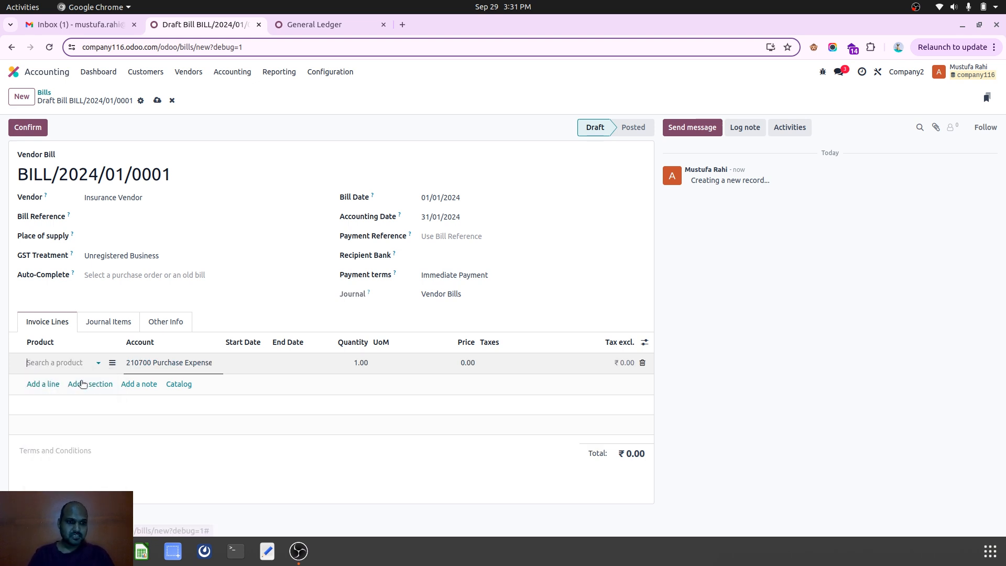
pyautogui.click(448, 366)
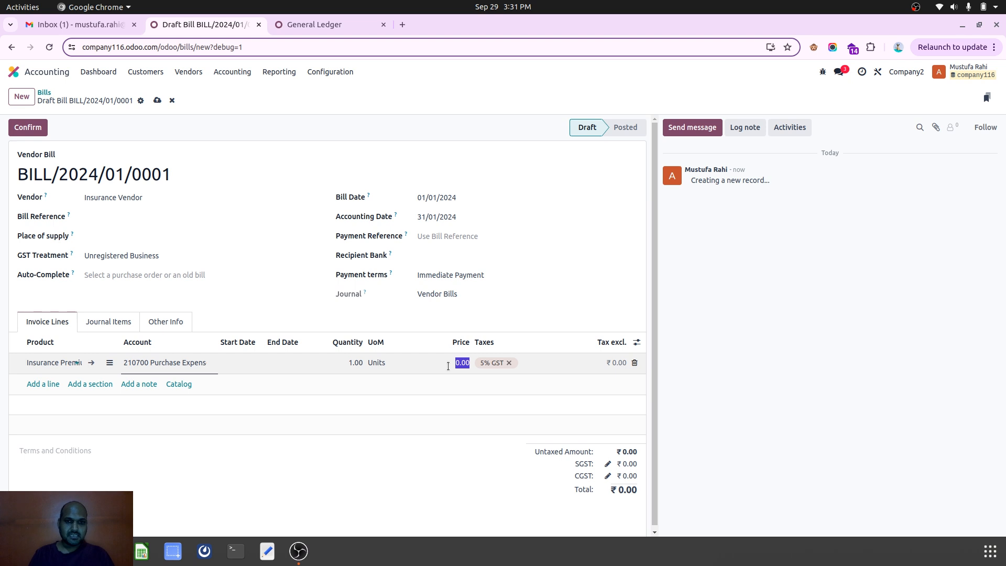
pyautogui.write('12000')
pyautogui.press('Tab')
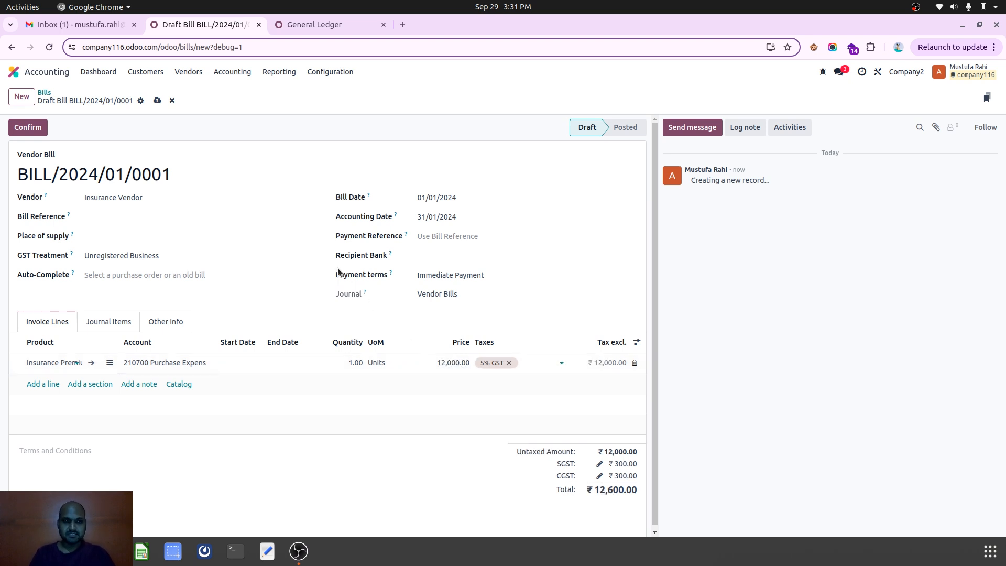
# Try to save the bill, and set its place of supply to Gujarat (IN)
pyautogui.click(158, 100)
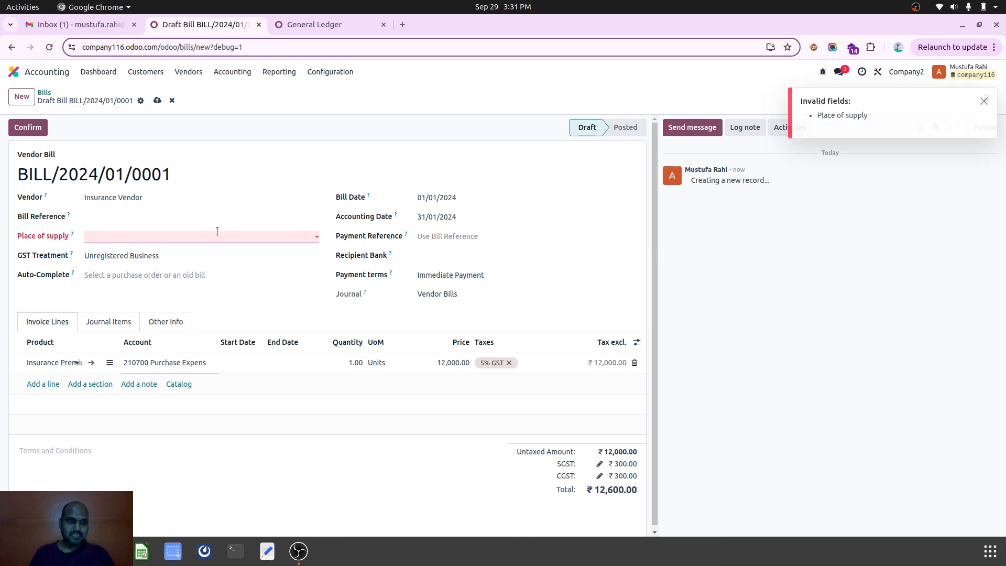
pyautogui.click(183, 235)
pyautogui.write('gu')
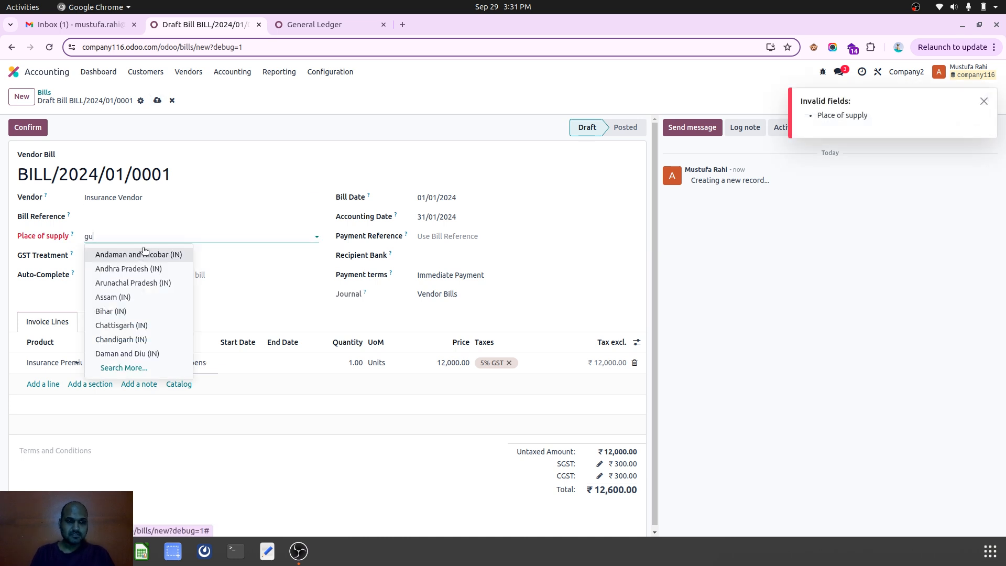
pyautogui.write('j')
pyautogui.click(146, 254)
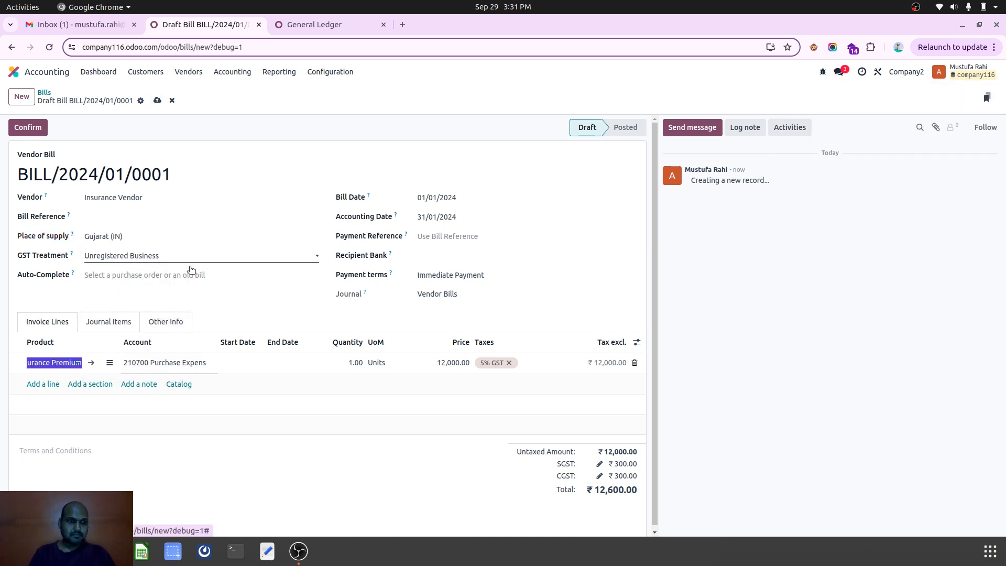
# Set the Insurance Premium line's deferral period from 01/01/2024 to 31/12/2024 and save the bill
pyautogui.click(233, 361)
pyautogui.click(266, 152)
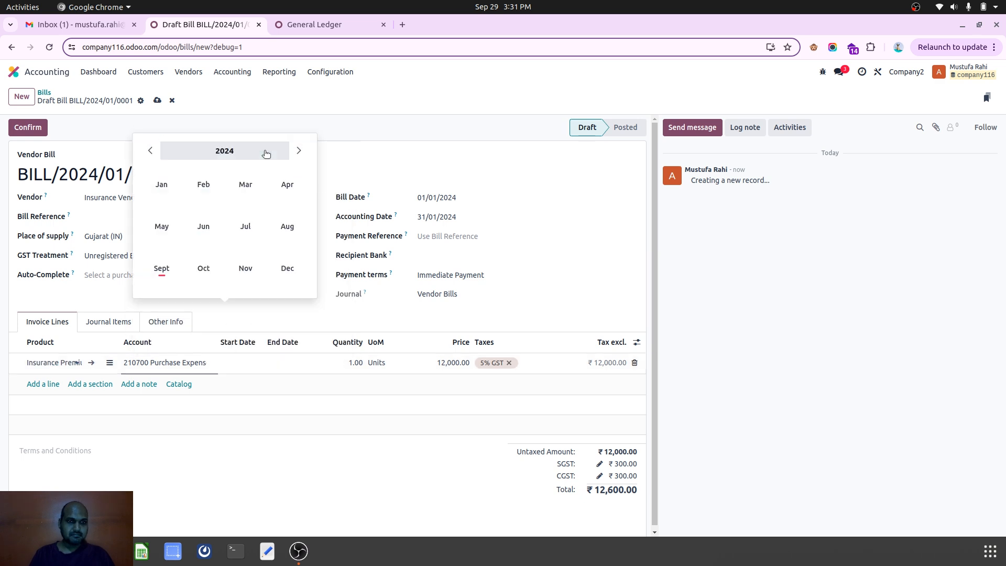
pyautogui.click(161, 184)
pyautogui.click(206, 201)
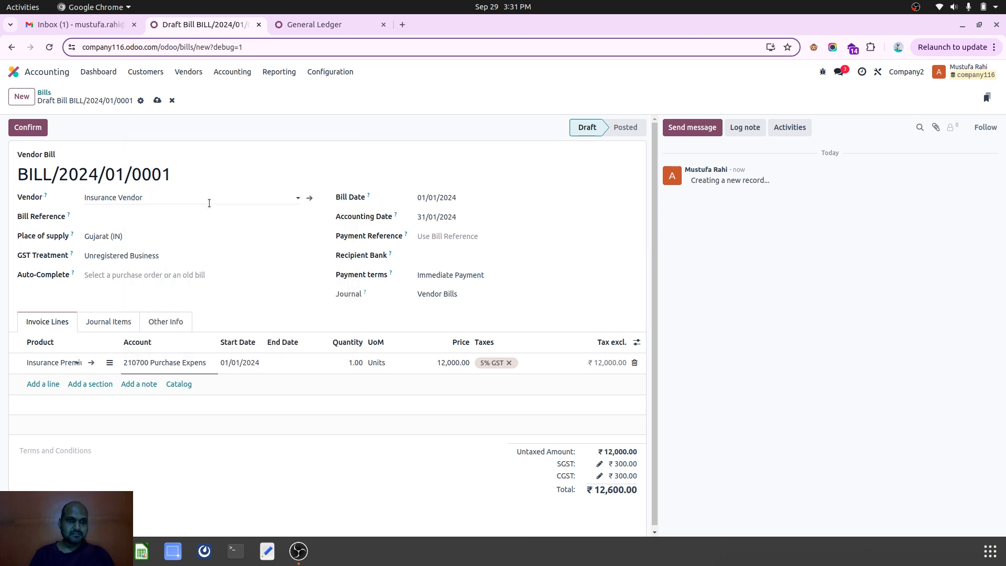
pyautogui.click(285, 361)
pyautogui.click(379, 150)
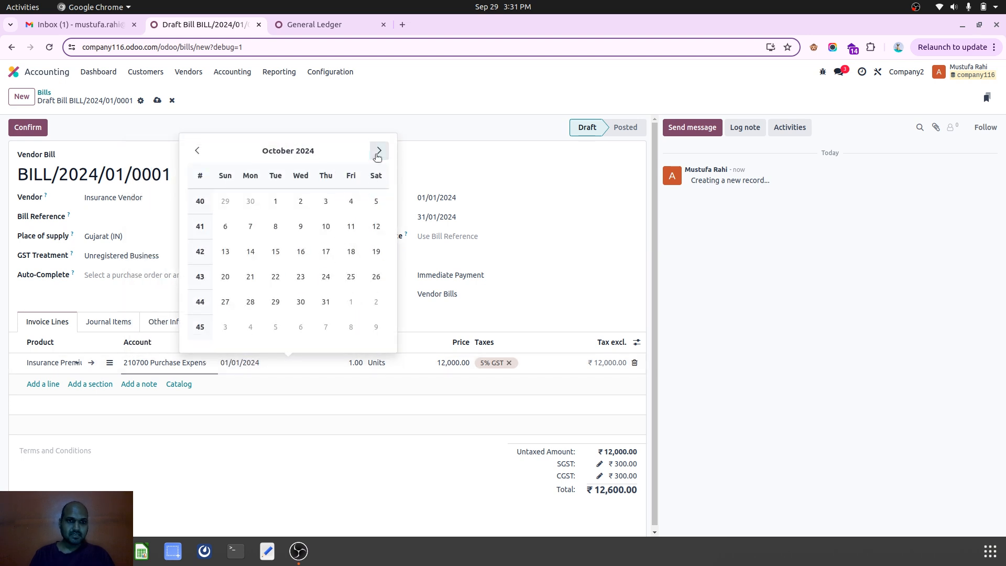
pyautogui.click(378, 151)
pyautogui.click(378, 151)
pyautogui.click(275, 302)
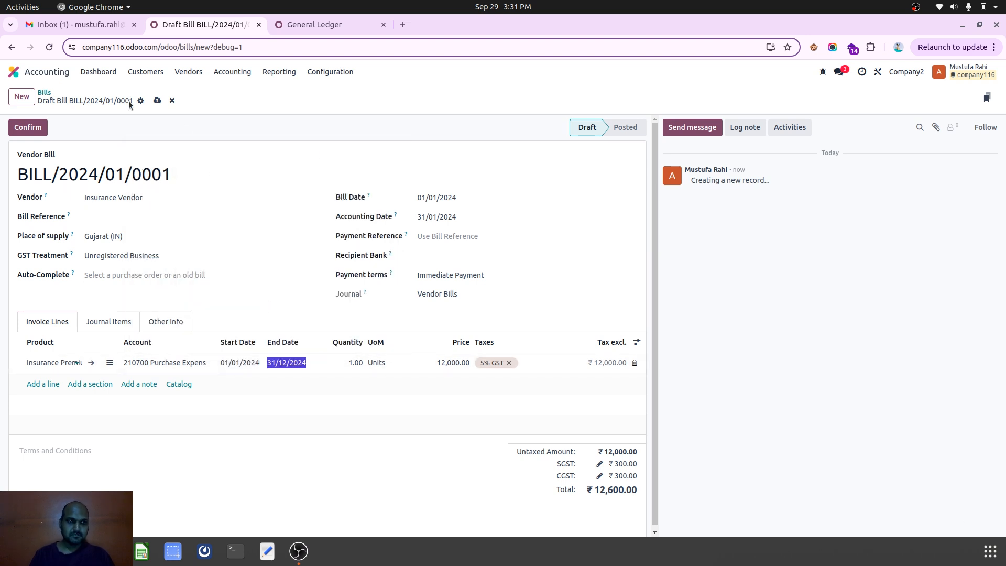
pyautogui.click(157, 100)
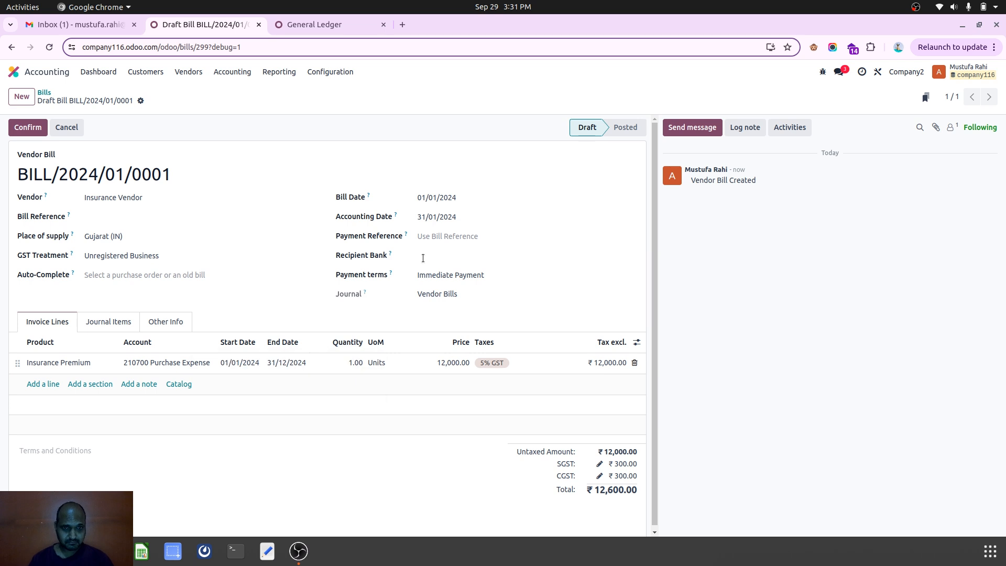
# Save the bill with the payment reference "Insurance Premium" and confirm it
pyautogui.click(449, 232)
pyautogui.write('Insurance Premium')
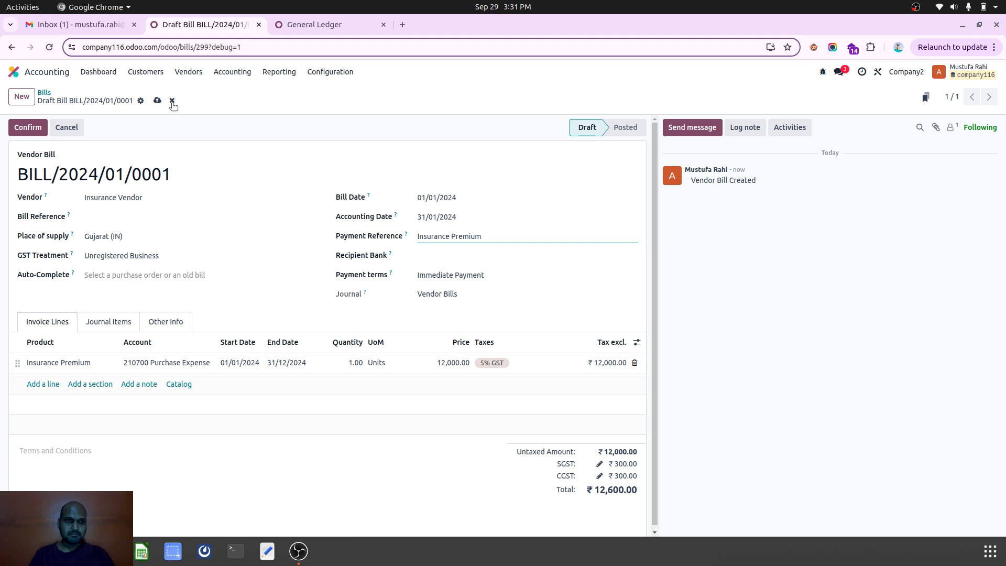
pyautogui.click(157, 100)
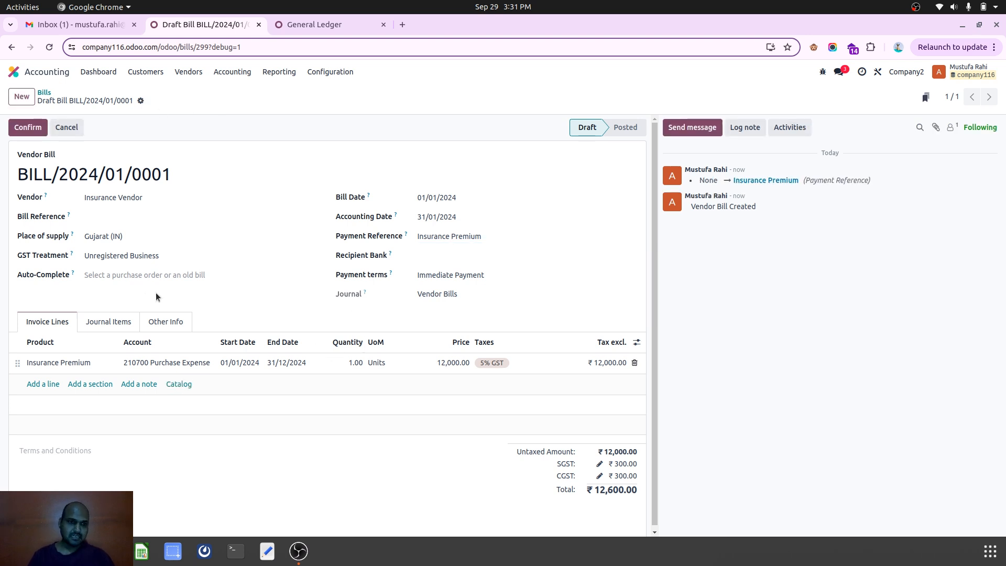
pyautogui.click(30, 128)
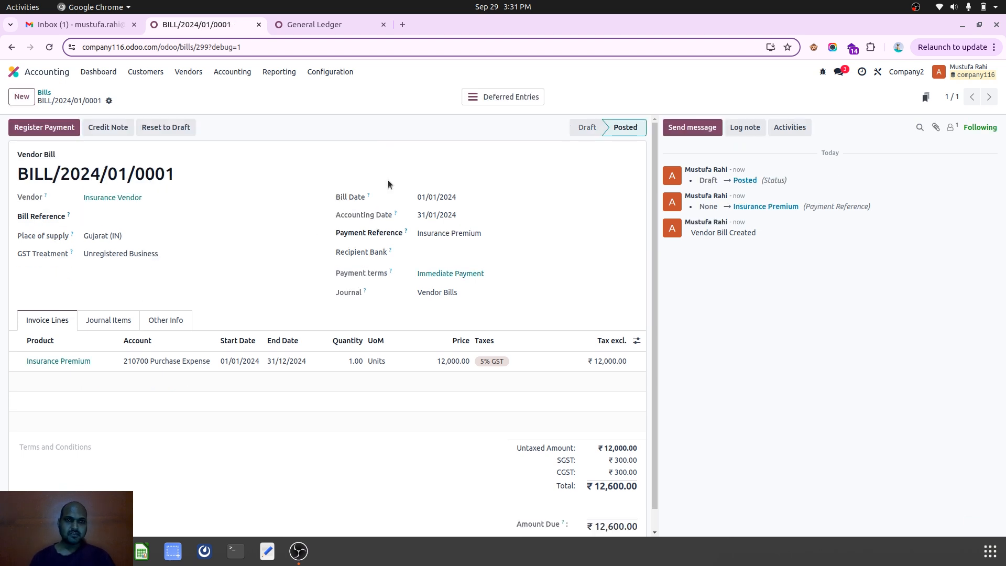
# Reload the General Ledger and expand the Deferred Expenses and Purchase Expense accounts to examine their entries
pyautogui.click(313, 24)
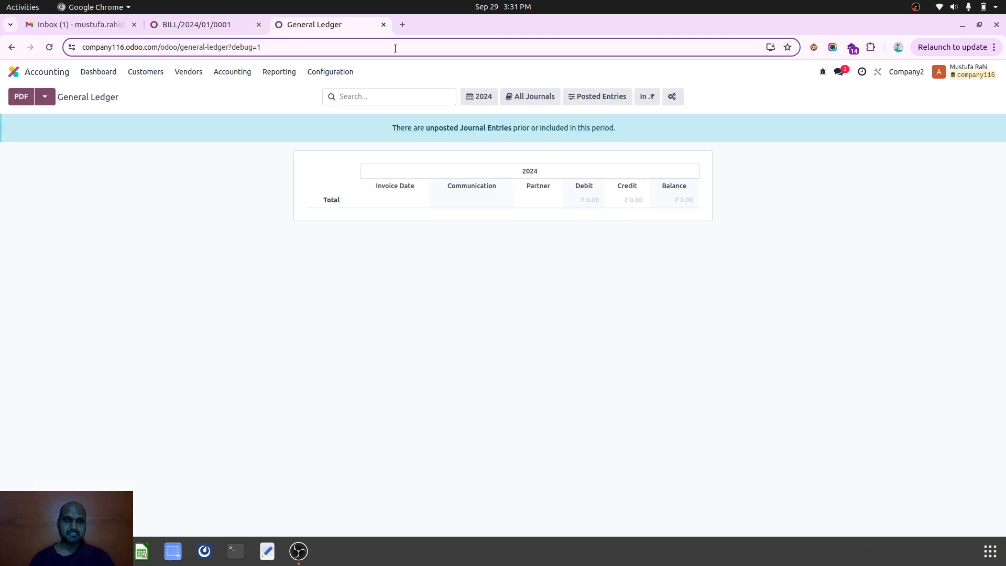
pyautogui.click(418, 41)
pyautogui.press('Return')
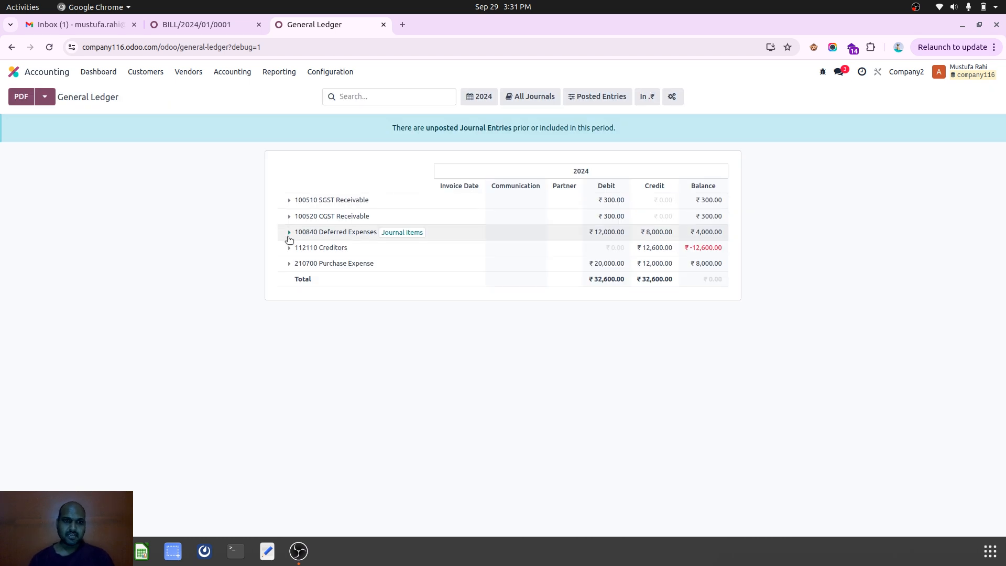
pyautogui.click(288, 233)
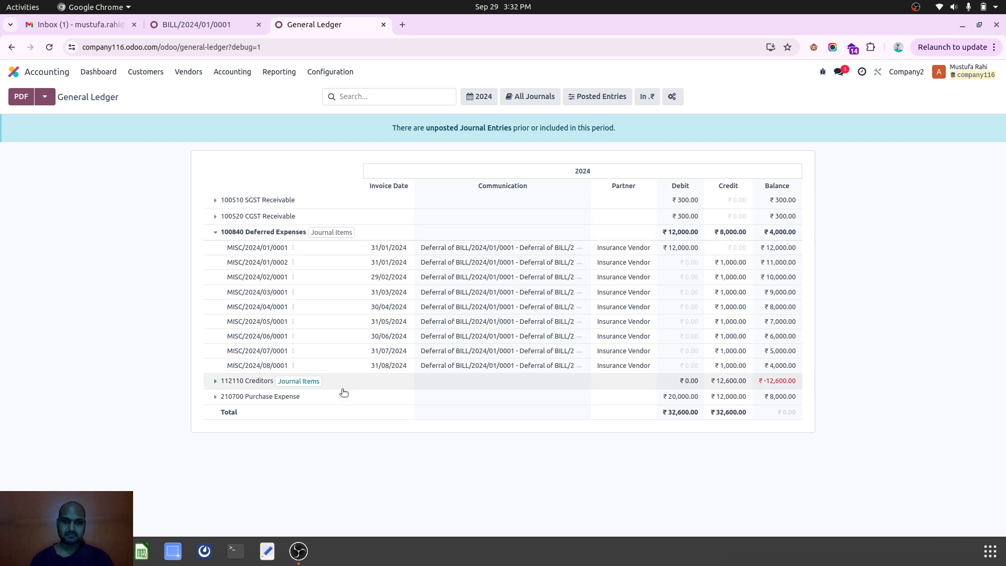
pyautogui.click(270, 396)
pyautogui.scroll(-2, 431, 461)
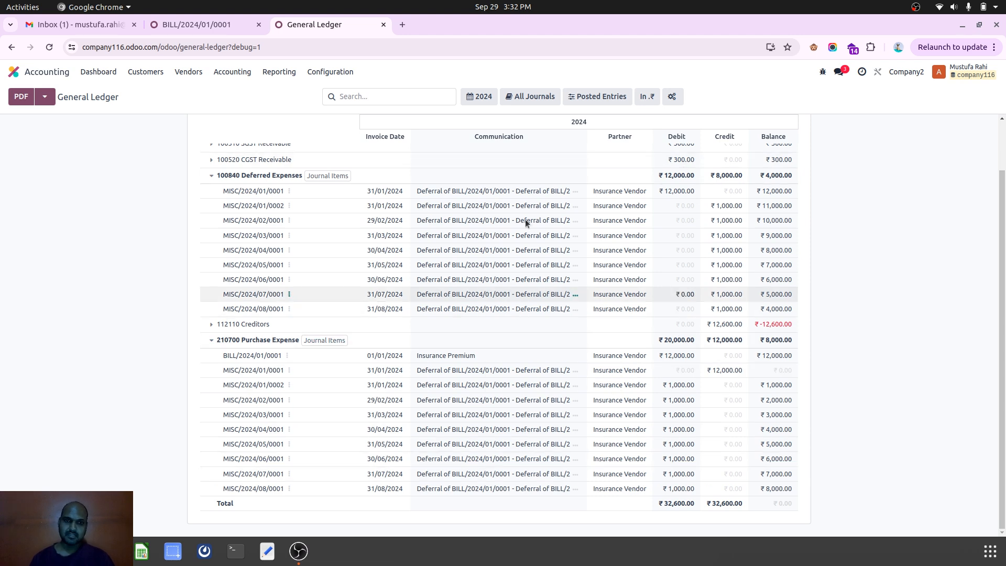
# Include draft entries in the General Ledger to review the full year's deferrals, and return to the vendor bill
pyautogui.click(588, 98)
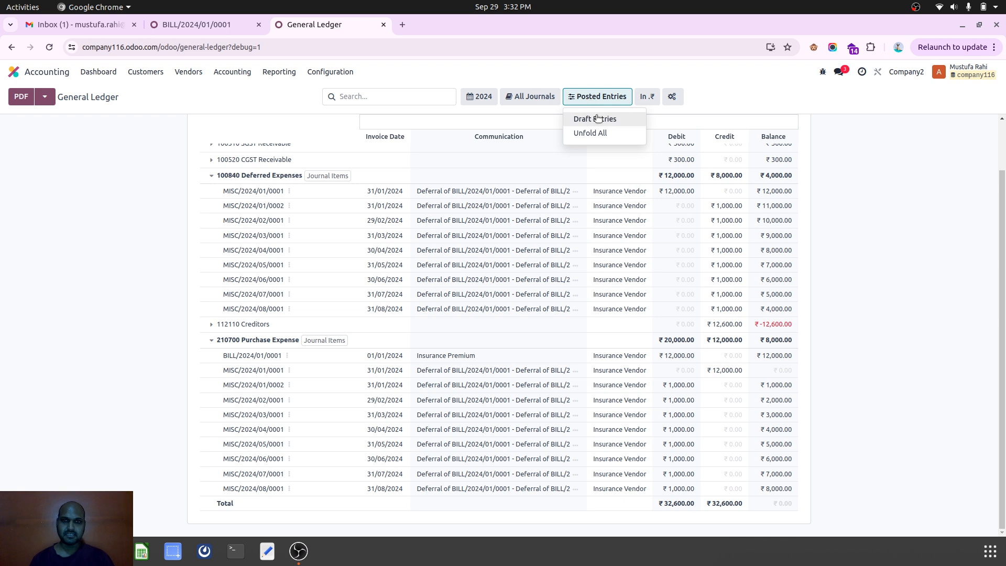
pyautogui.click(596, 118)
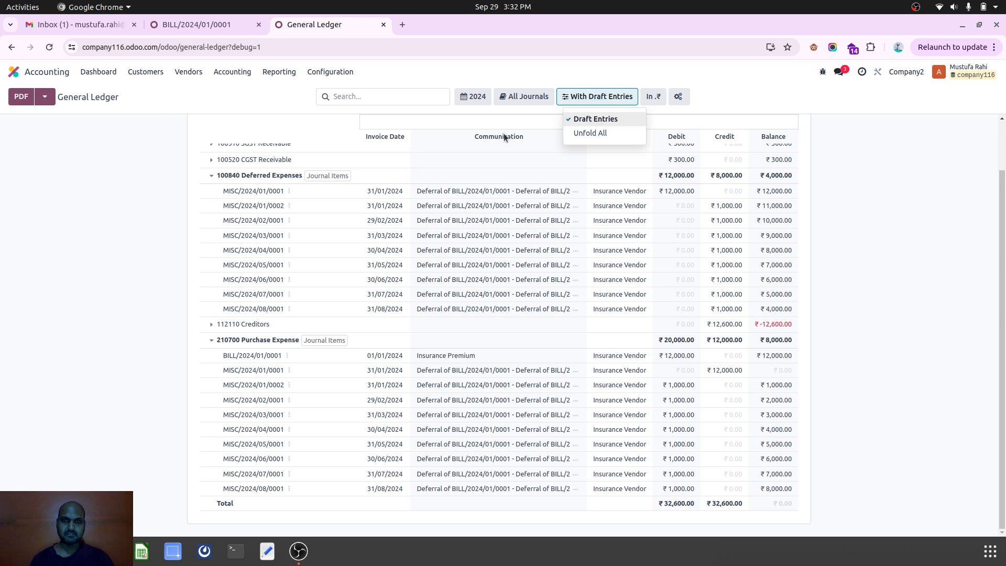
pyautogui.click(130, 311)
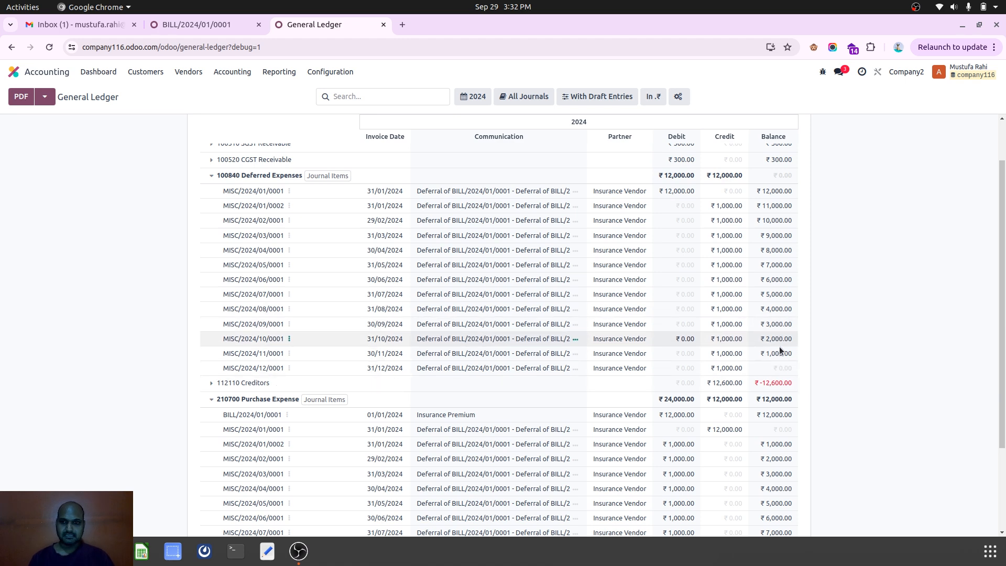
pyautogui.scroll(-3, 806, 401)
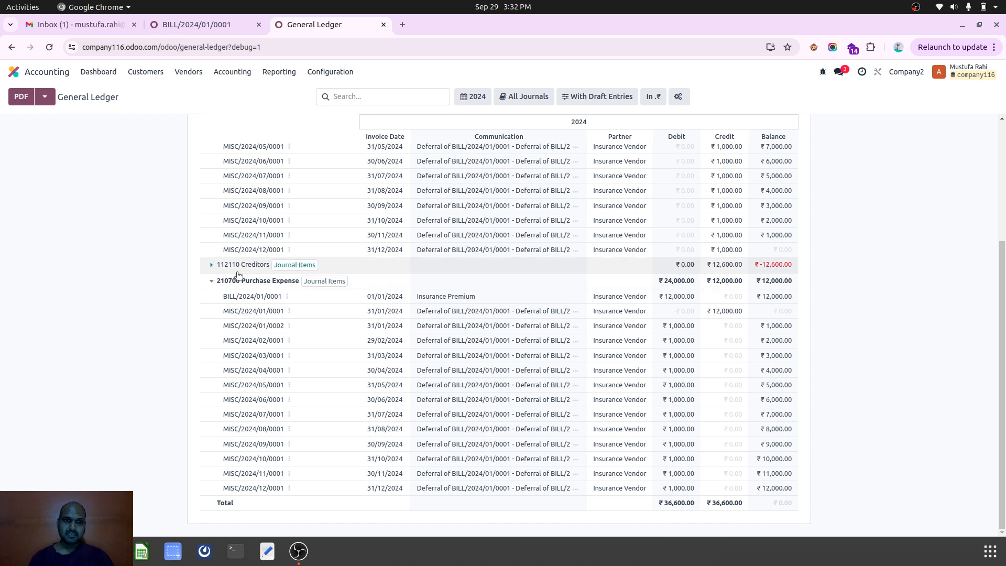
pyautogui.click(214, 28)
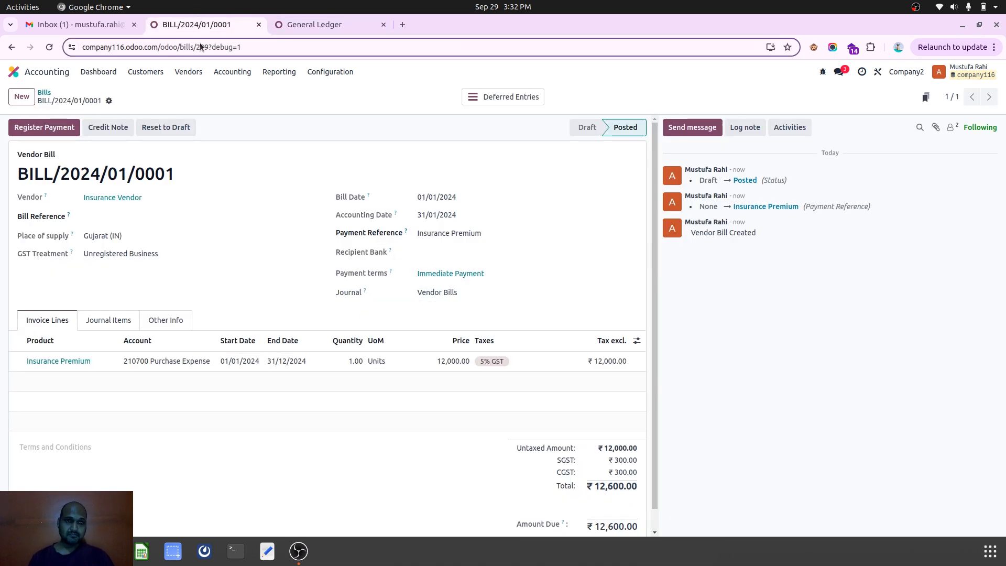
# Register the insurance bill's full payment of ₹12,600.00 through the Bank journal, dated 01/01/2024
pyautogui.click(57, 128)
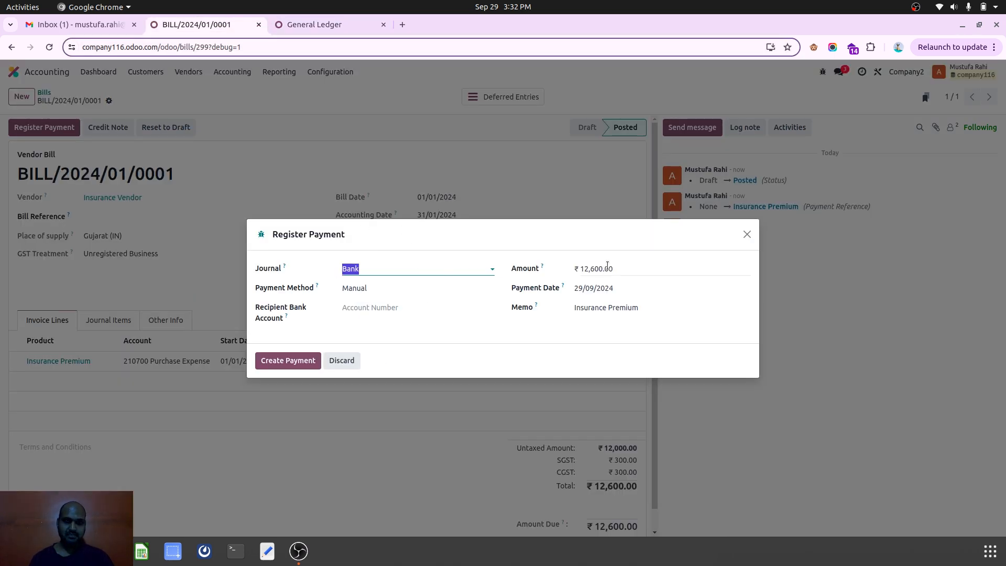
pyautogui.click(594, 288)
pyautogui.click(571, 317)
pyautogui.click(572, 317)
pyautogui.click(572, 317)
pyautogui.click(571, 317)
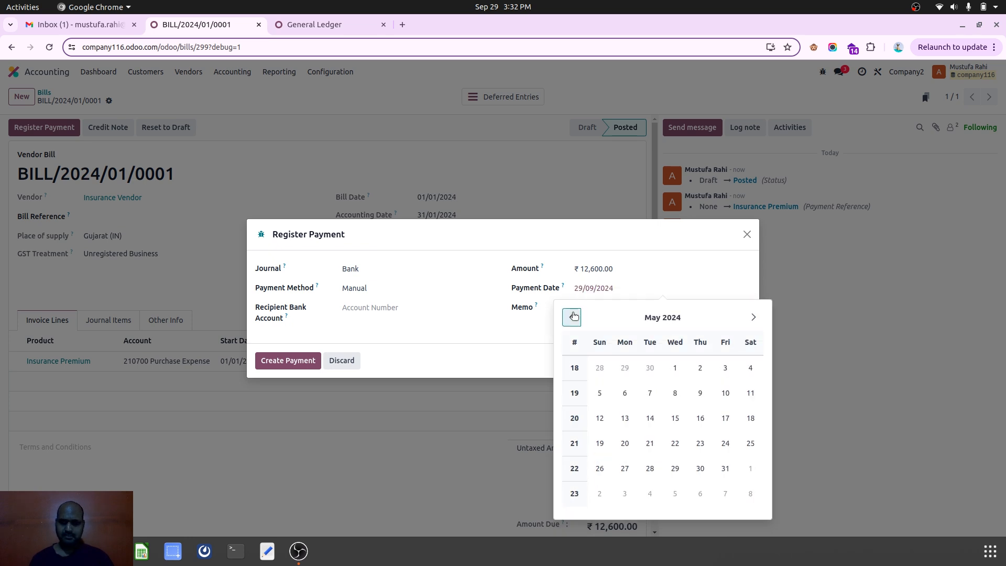
pyautogui.click(571, 317)
pyautogui.click(572, 317)
pyautogui.click(572, 317)
pyautogui.click(572, 317)
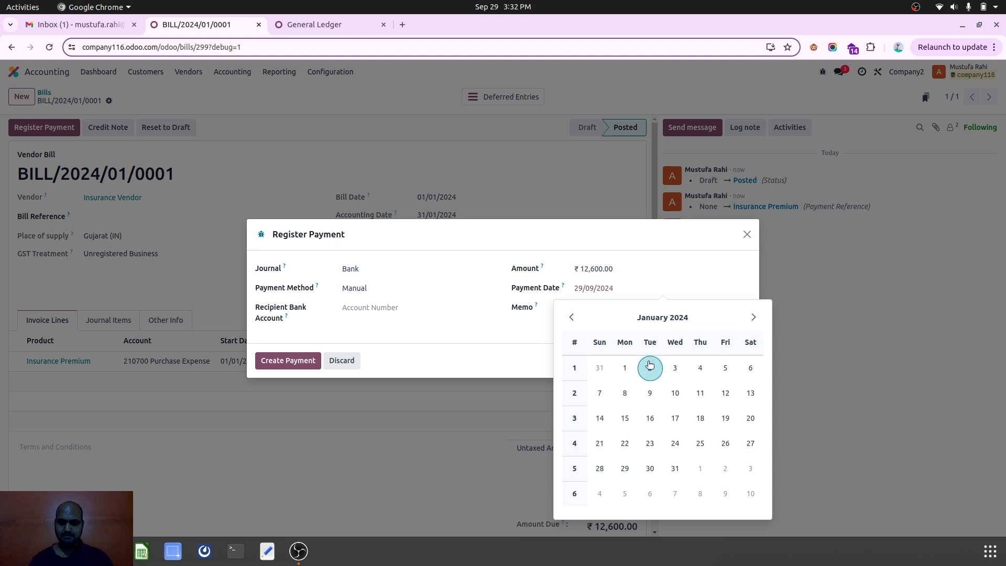
pyautogui.click(624, 367)
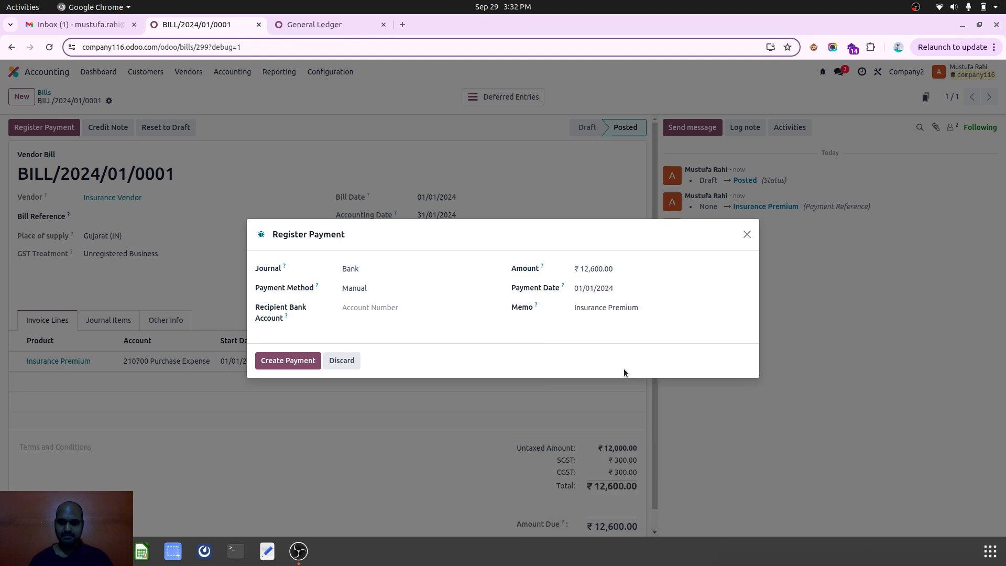
pyautogui.click(293, 363)
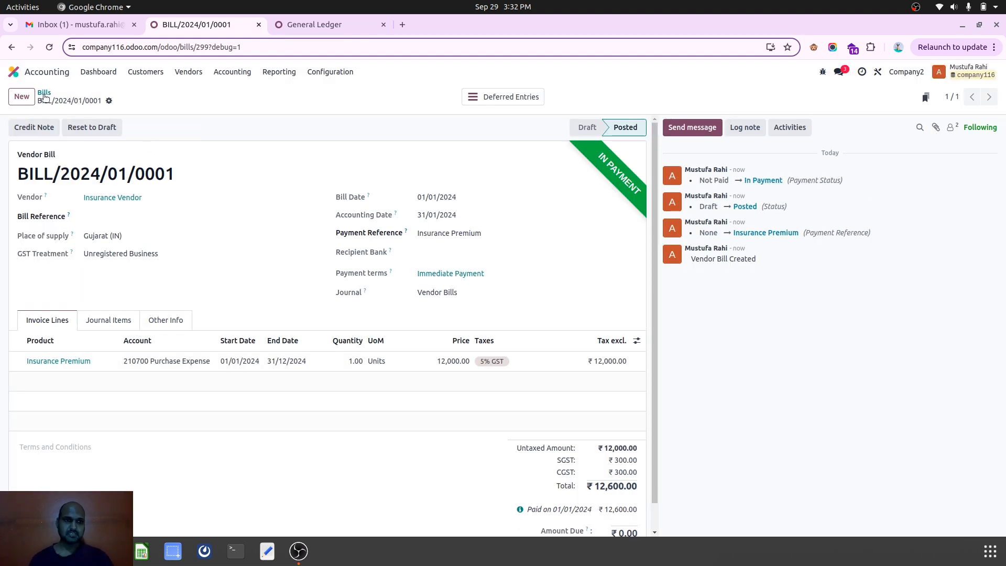
# Return to the bills list, then reload the General Ledger to examine the account balances after the payment
pyautogui.click(44, 93)
pyautogui.click(304, 24)
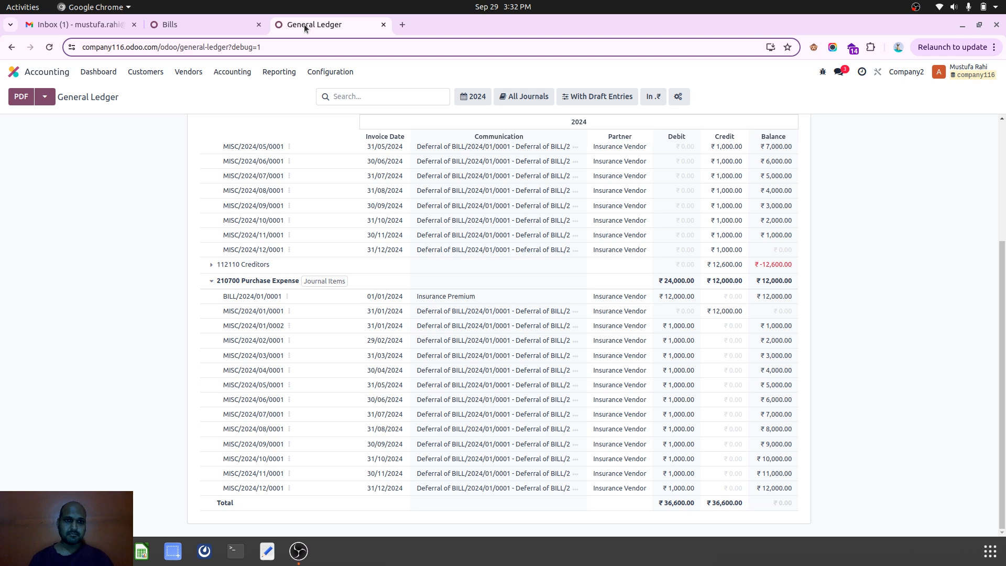
pyautogui.click(322, 51)
pyautogui.press('Return')
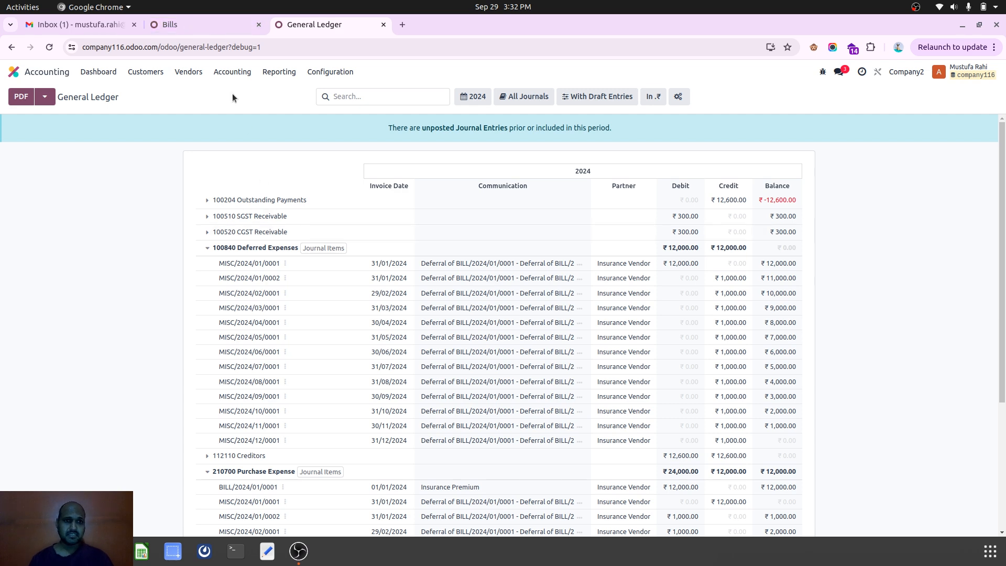
# Start a new transaction in the Bank journal's reconciliation view and date it 01/01/2024
pyautogui.click(205, 24)
pyautogui.click(98, 72)
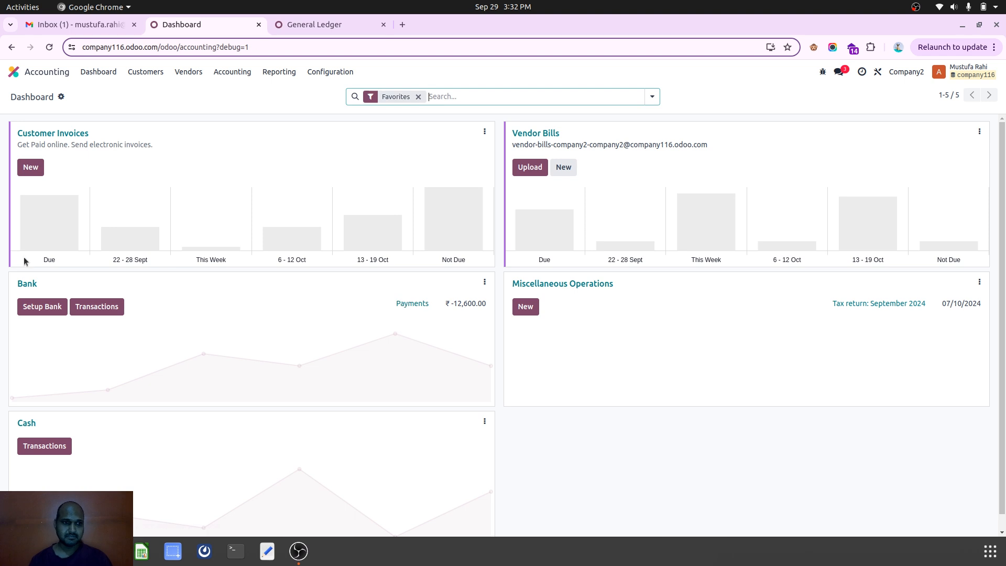
pyautogui.click(34, 285)
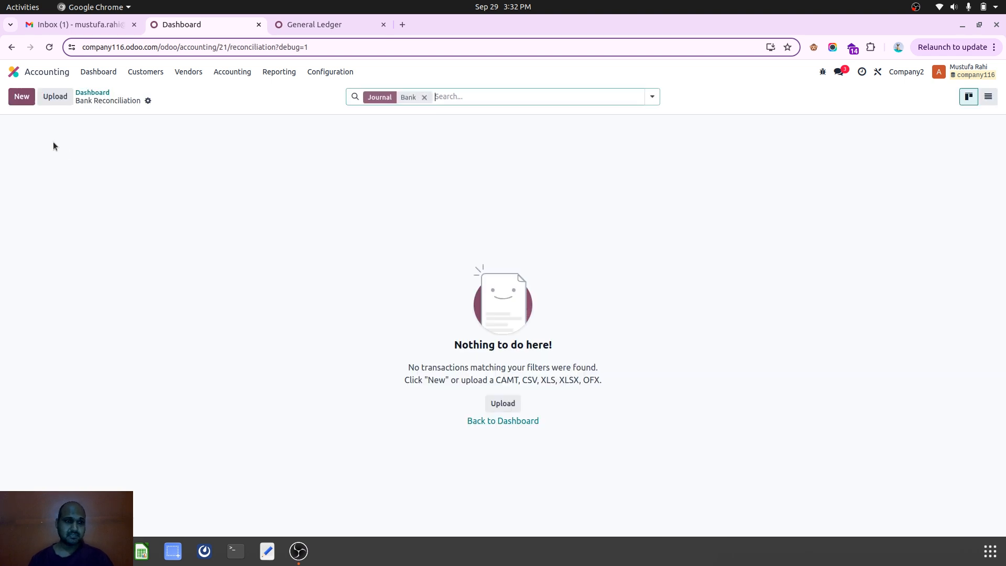
pyautogui.click(22, 96)
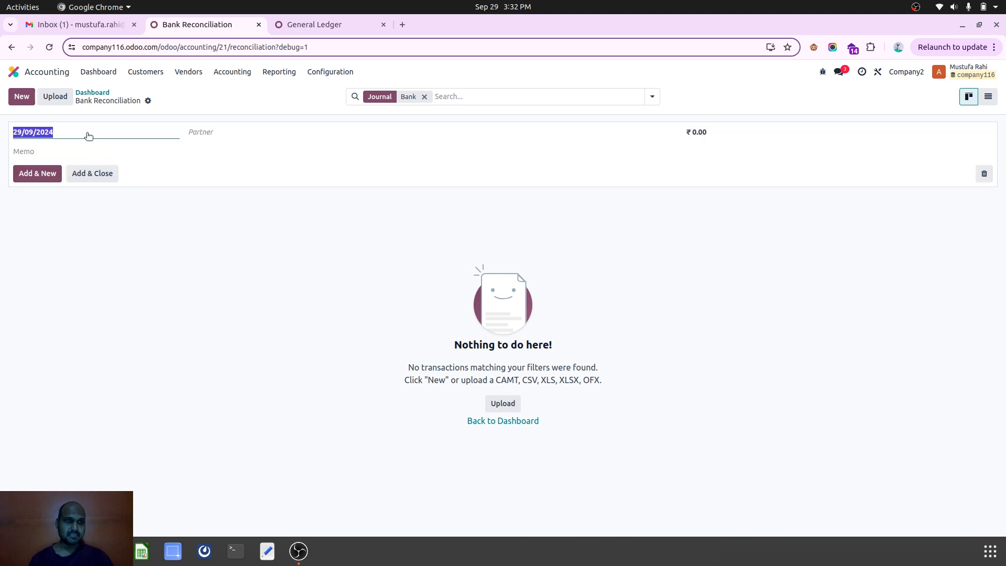
pyautogui.click(88, 137)
pyautogui.click(92, 161)
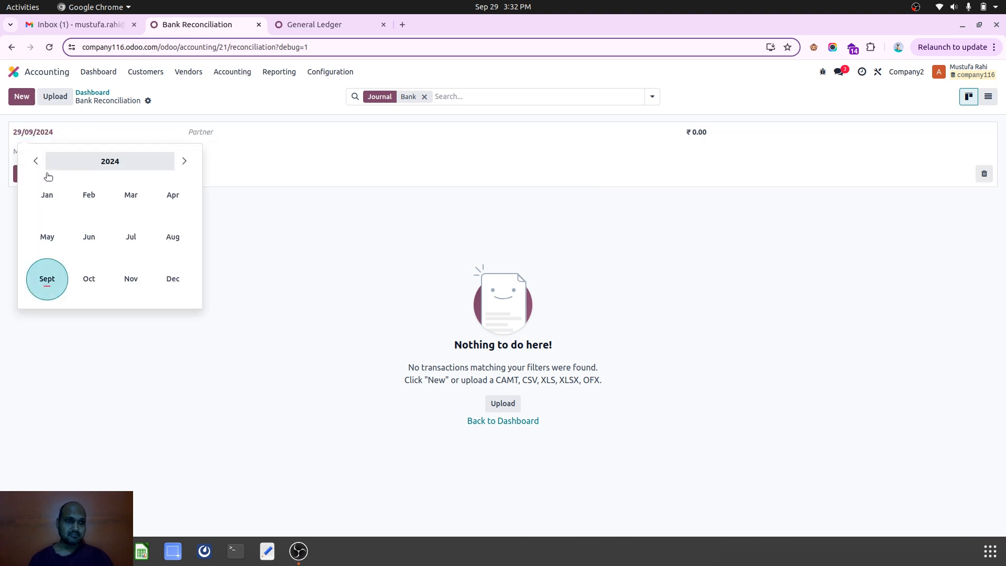
pyautogui.click(47, 195)
pyautogui.click(89, 210)
# Set the bank transaction's partner to Insurance Vendor and its amount to -12600
pyautogui.click(249, 132)
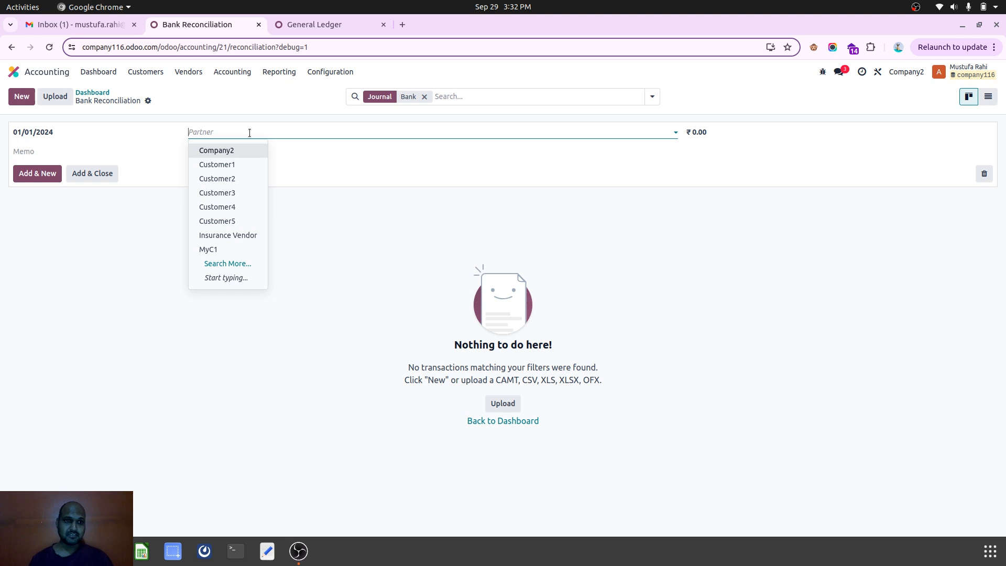
pyautogui.write('insu')
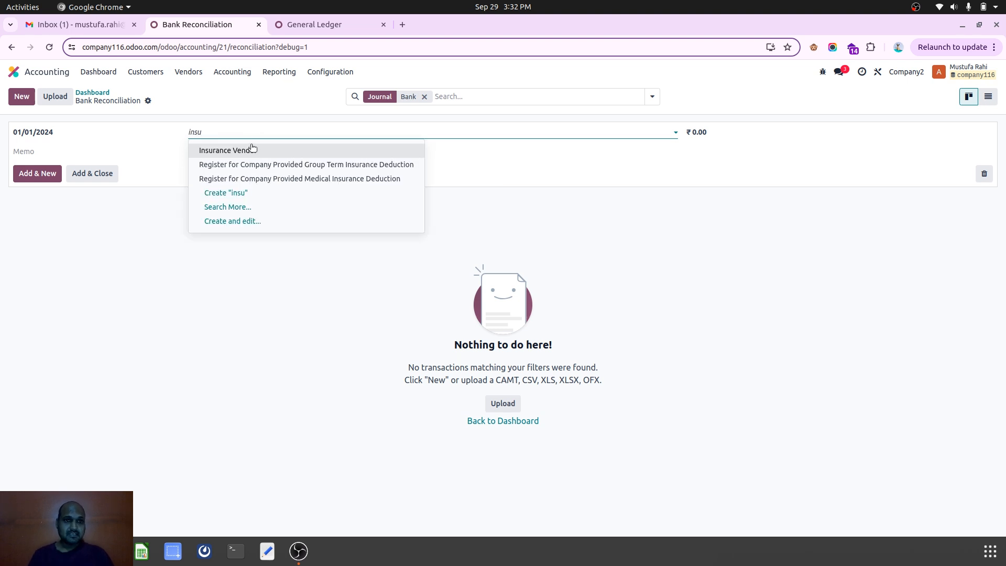
pyautogui.click(252, 150)
pyautogui.click(771, 131)
pyautogui.write('-126')
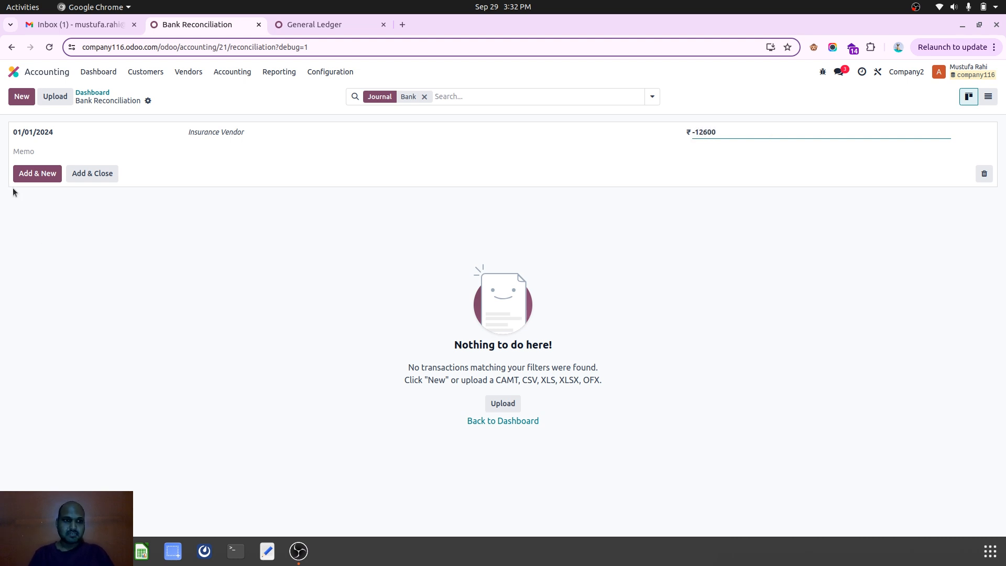
# Enter the memo "payment", add the bank transaction, and validate its match with the outstanding vendor payment
pyautogui.click(36, 172)
pyautogui.click(128, 149)
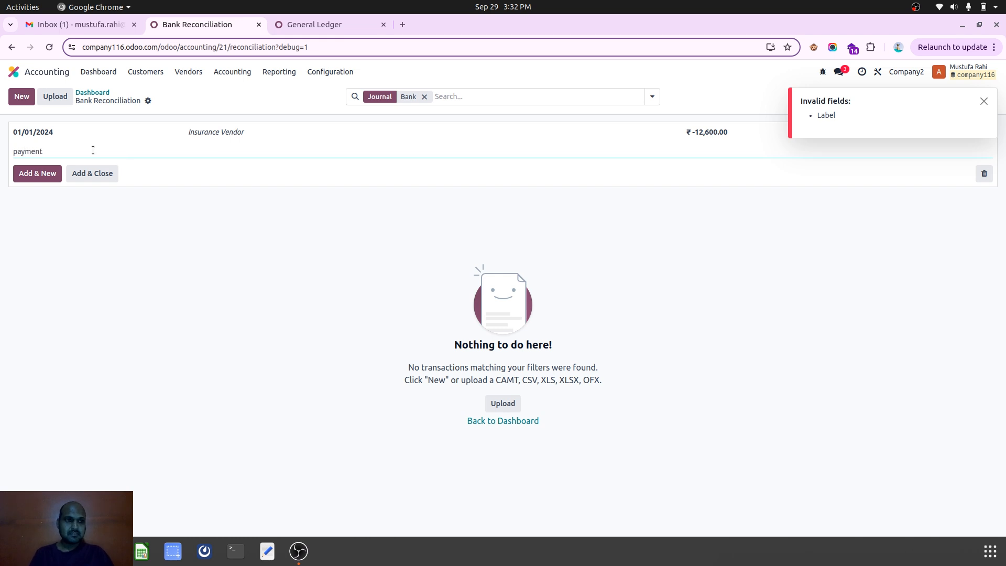
pyautogui.write('payment')
pyautogui.click(50, 173)
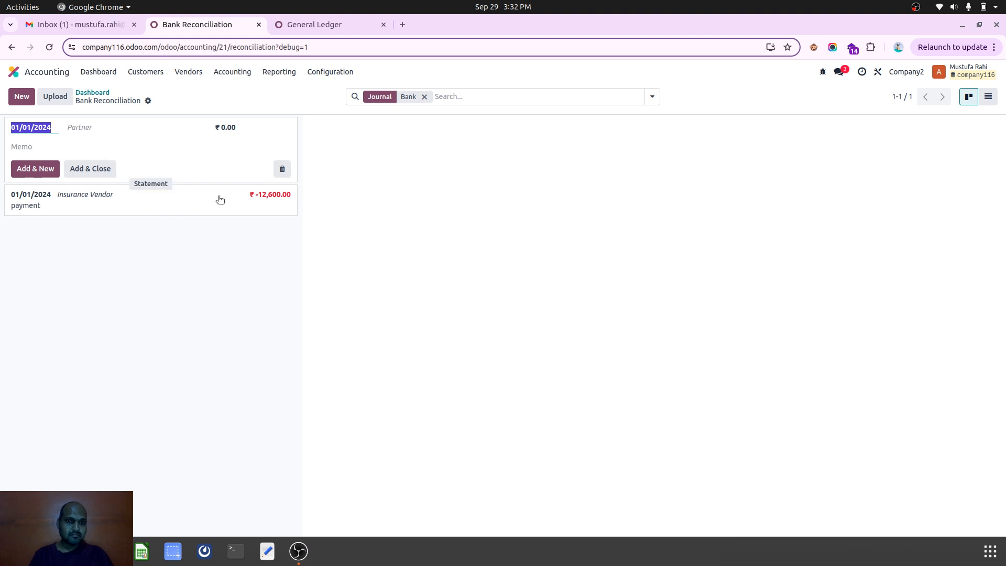
pyautogui.click(442, 257)
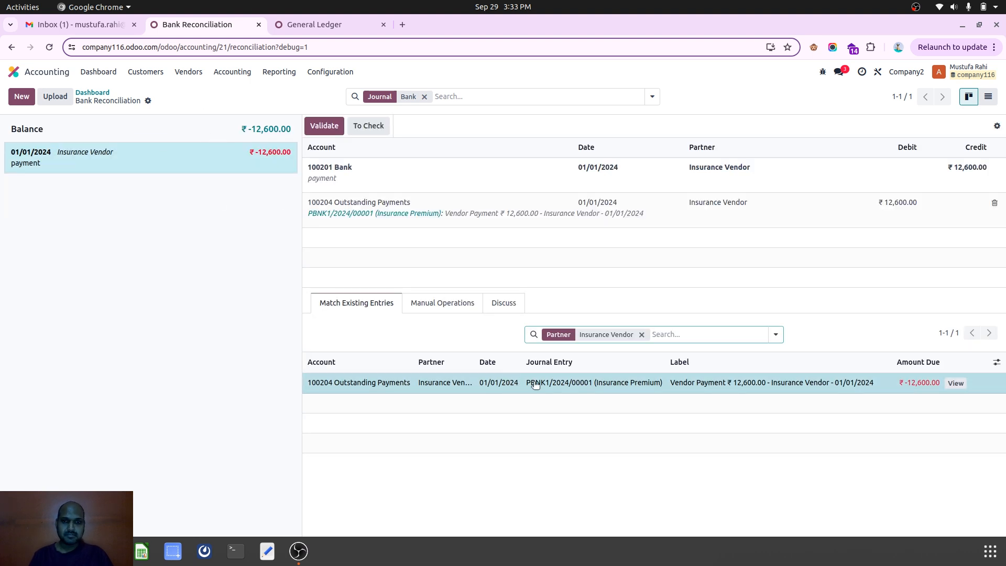
pyautogui.click(324, 126)
# Open the Insurance Vendor bill from the vendor bills and examine its deferred entries
pyautogui.click(189, 74)
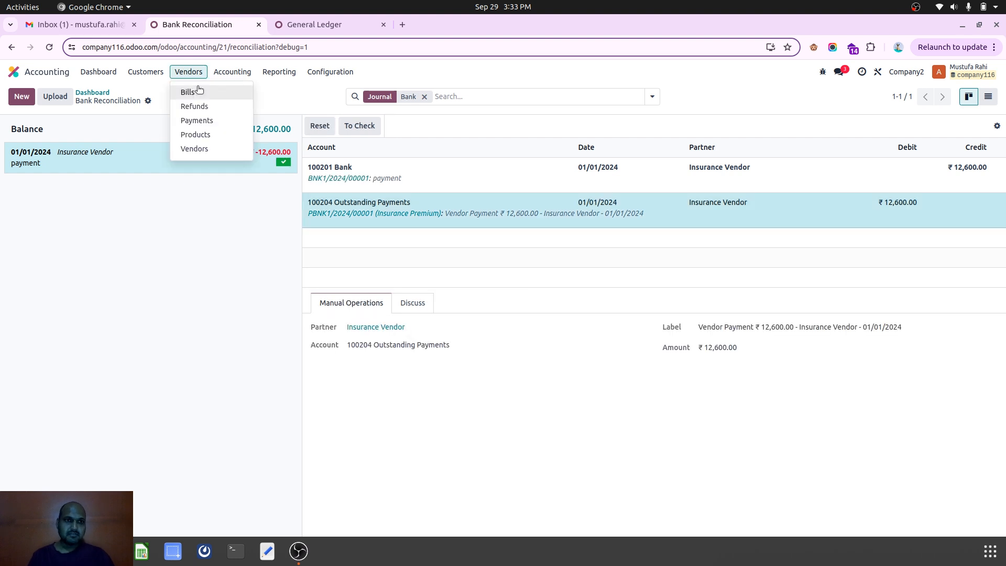
pyautogui.click(197, 92)
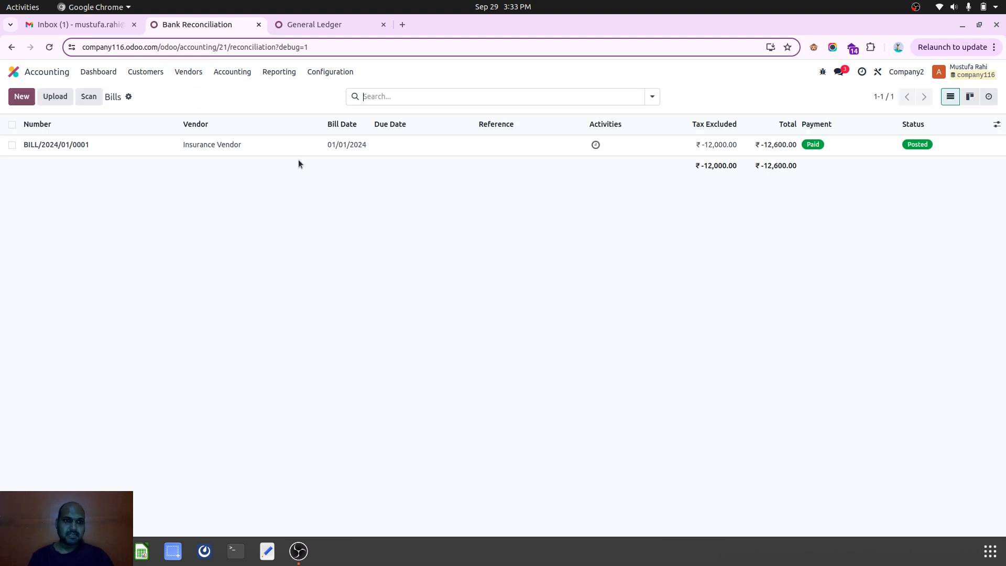
pyautogui.click(348, 147)
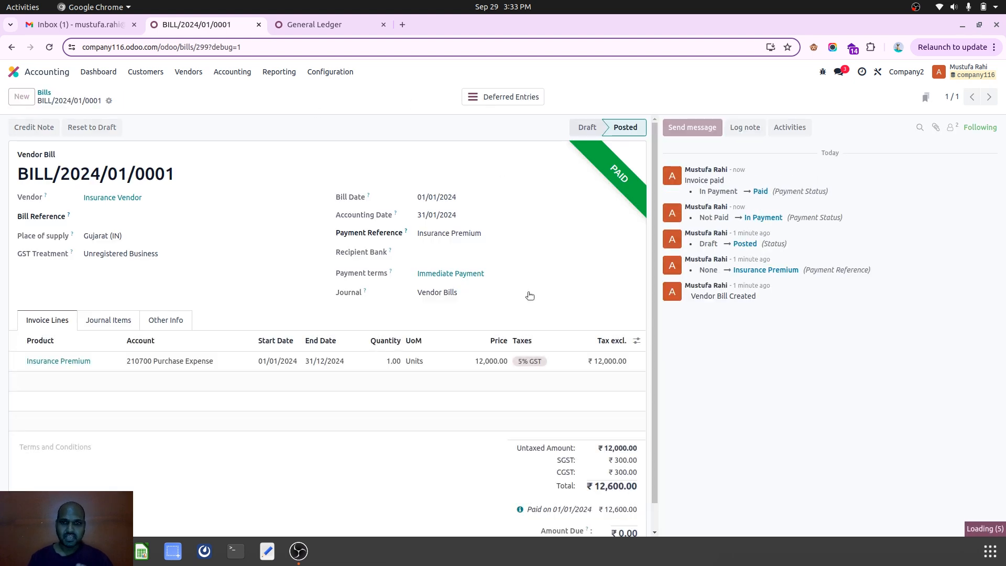
pyautogui.scroll(-5, 531, 295)
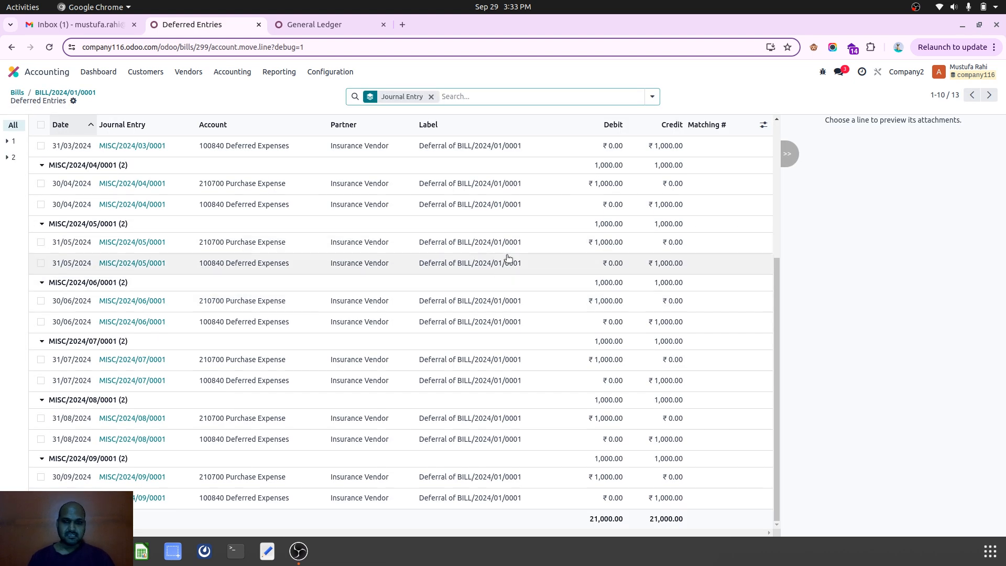
pyautogui.scroll(5, 508, 257)
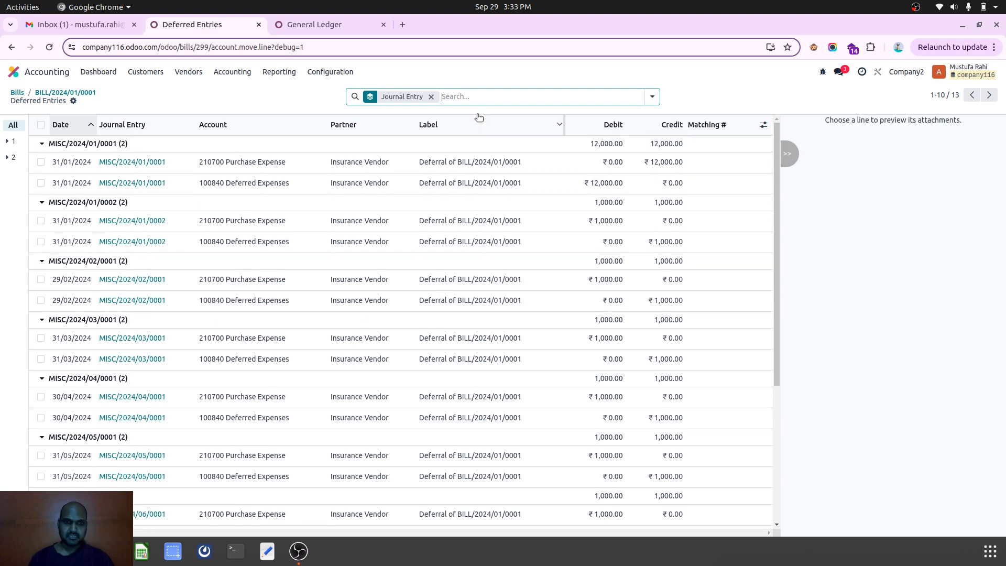
# Filter the deferred entries to unposted ones and compare them with the General Ledger
pyautogui.click(651, 96)
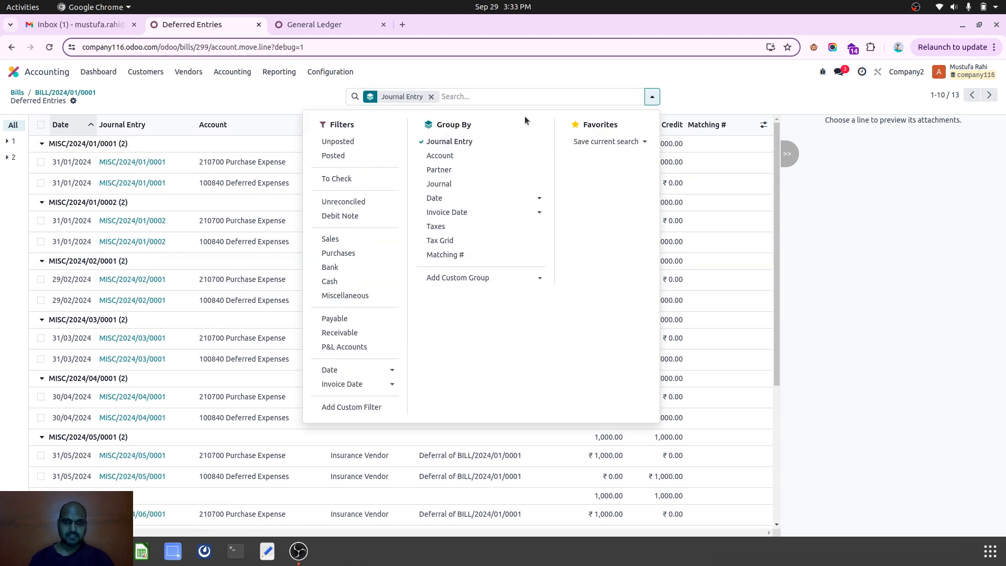
pyautogui.click(382, 141)
pyautogui.click(286, 107)
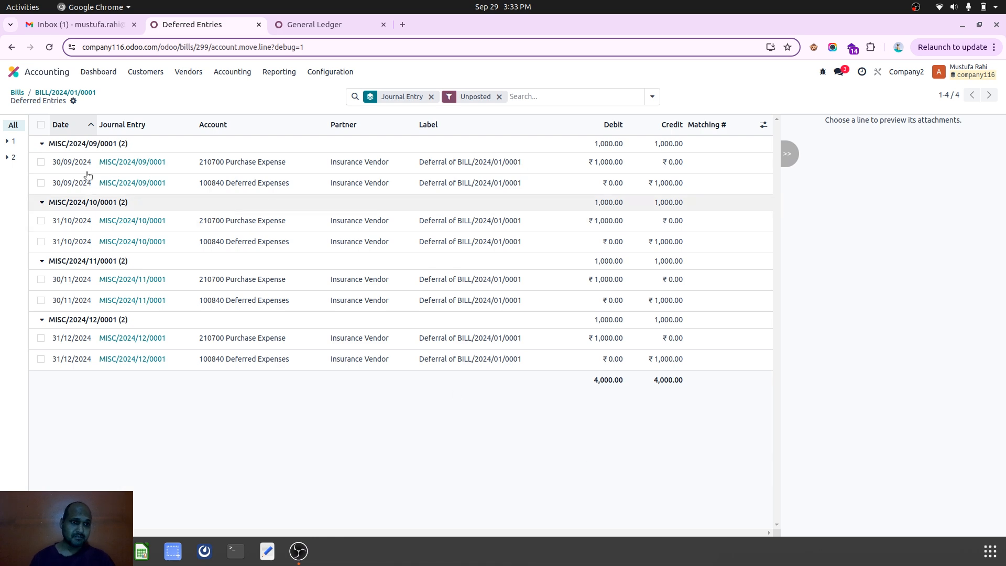
pyautogui.click(287, 28)
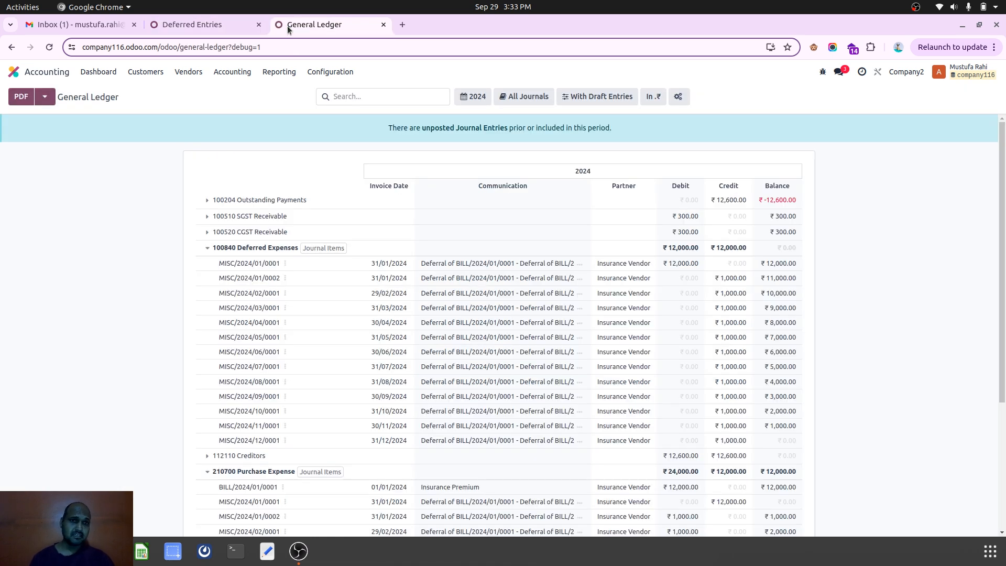
pyautogui.click(216, 24)
# Reverse the Insurance Vendor bill with a credit note, giving the reason "Employee Left" and the reversal date 16/09/2024
pyautogui.click(189, 71)
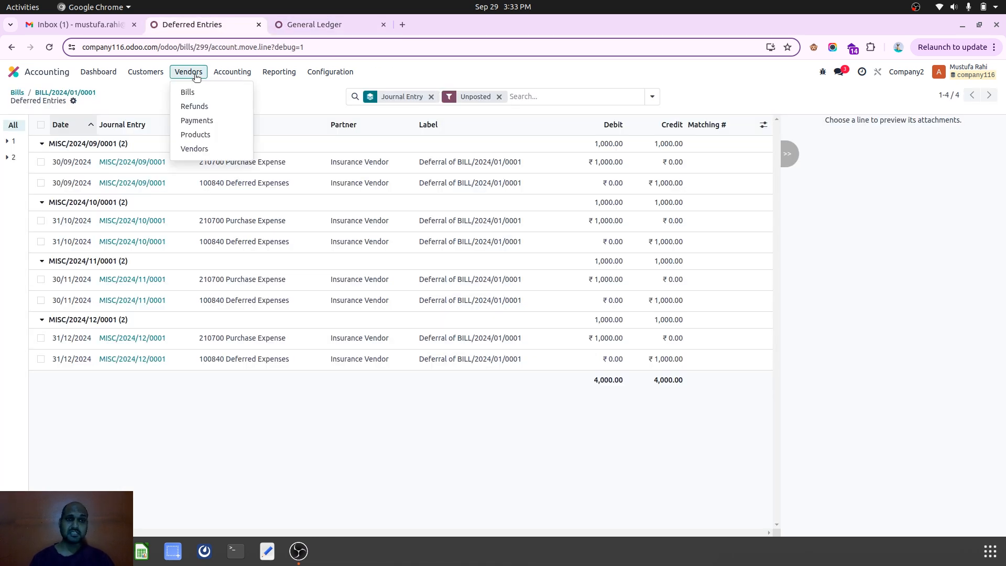
pyautogui.click(207, 92)
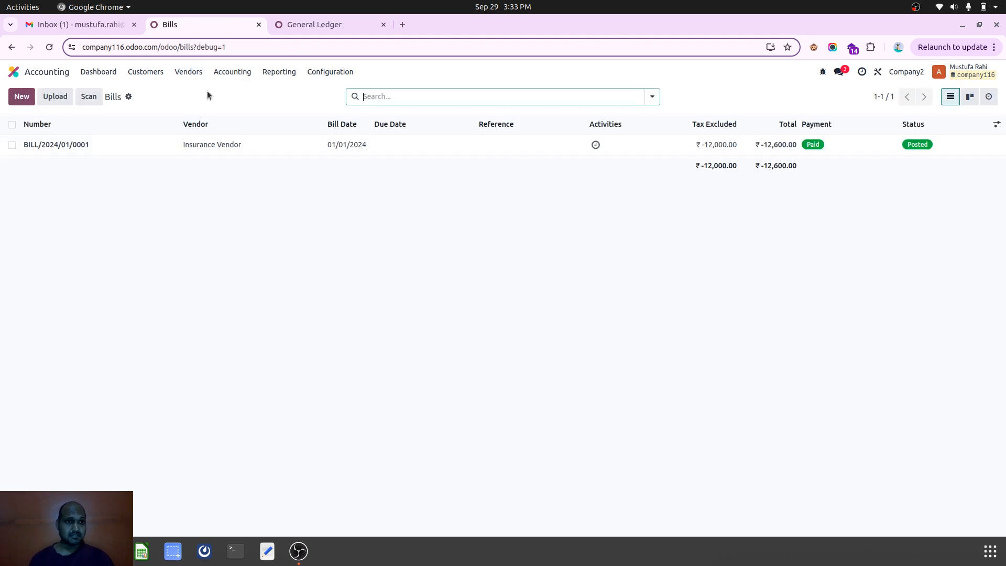
pyautogui.click(197, 143)
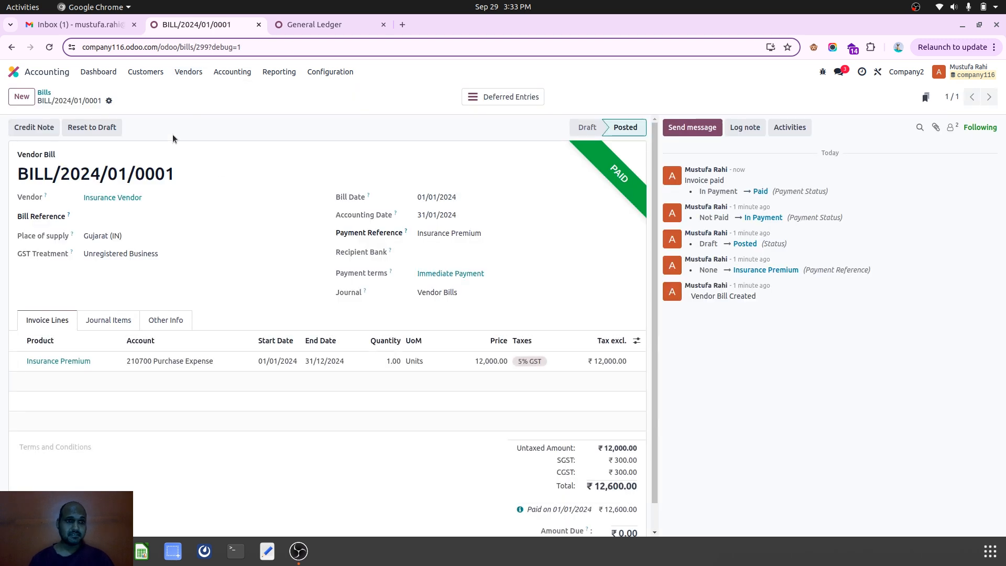
pyautogui.click(34, 128)
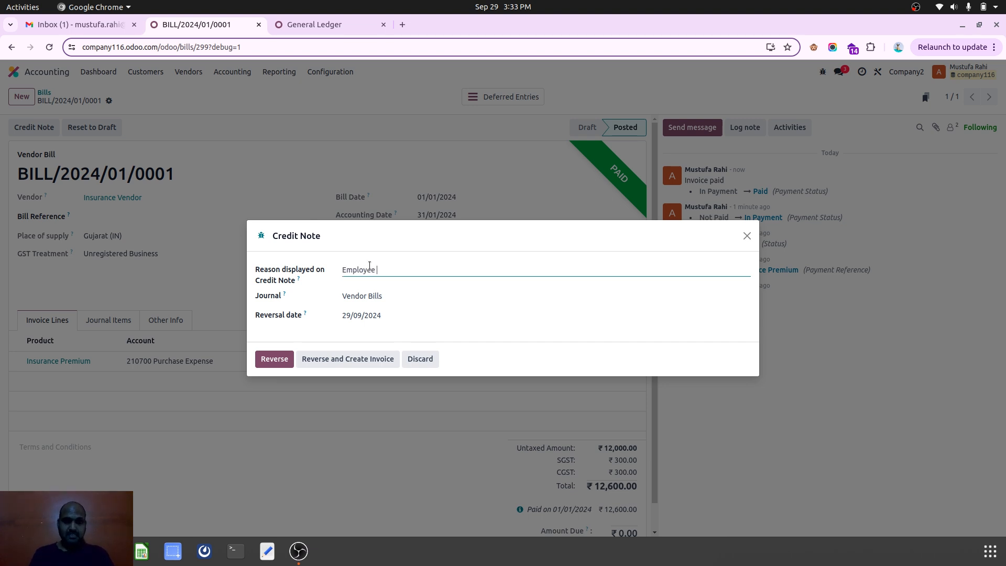
pyautogui.click(399, 314)
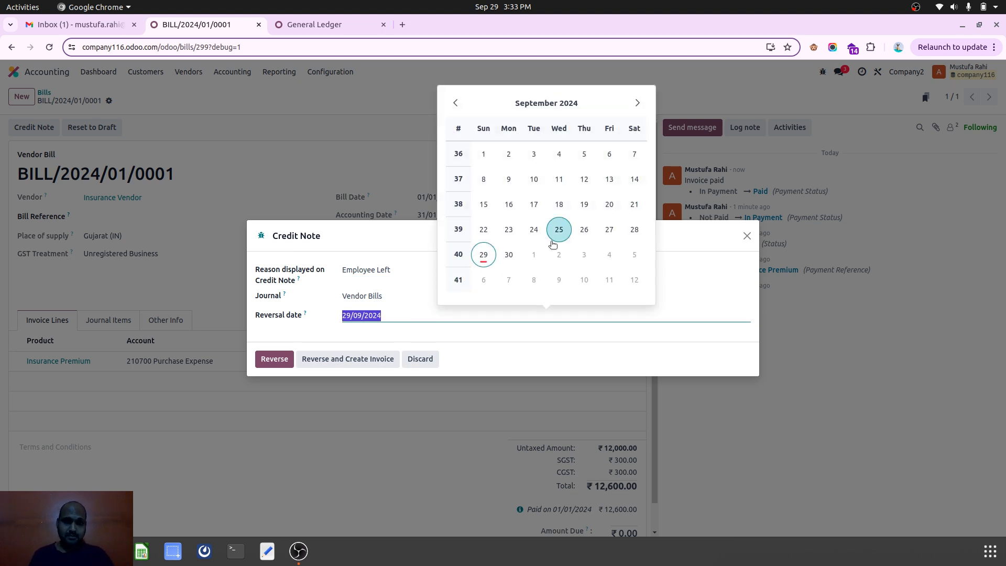
pyautogui.click(509, 204)
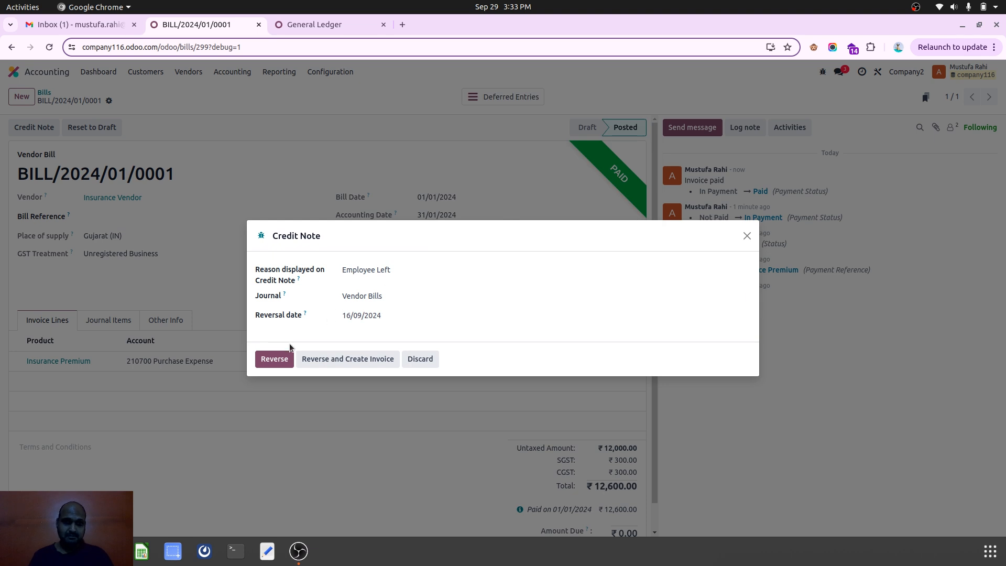
pyautogui.click(279, 359)
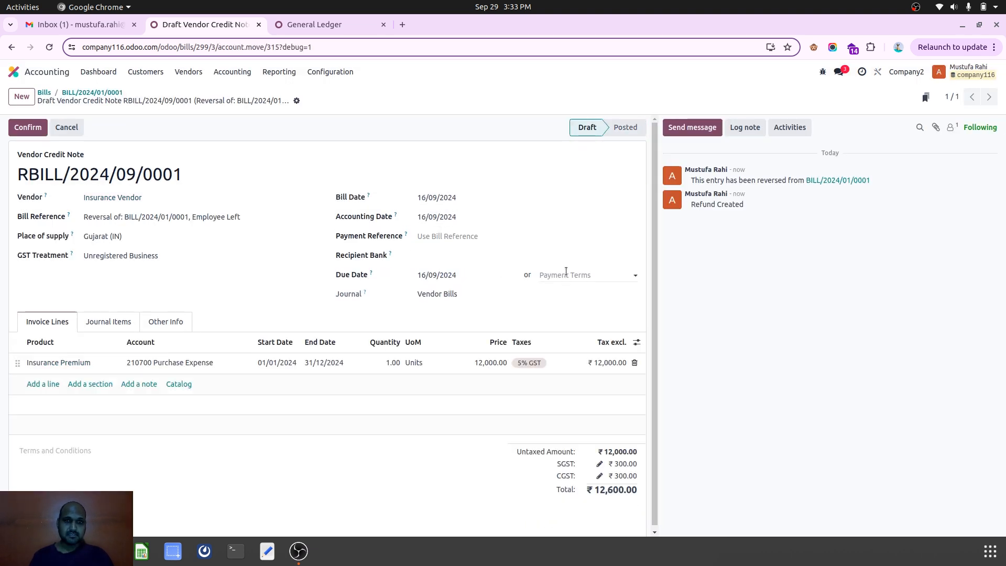
# Set the credit note's payment terms to Immediate Payment and its insurance line's start date to 16/01/2024
pyautogui.click(566, 272)
pyautogui.click(570, 292)
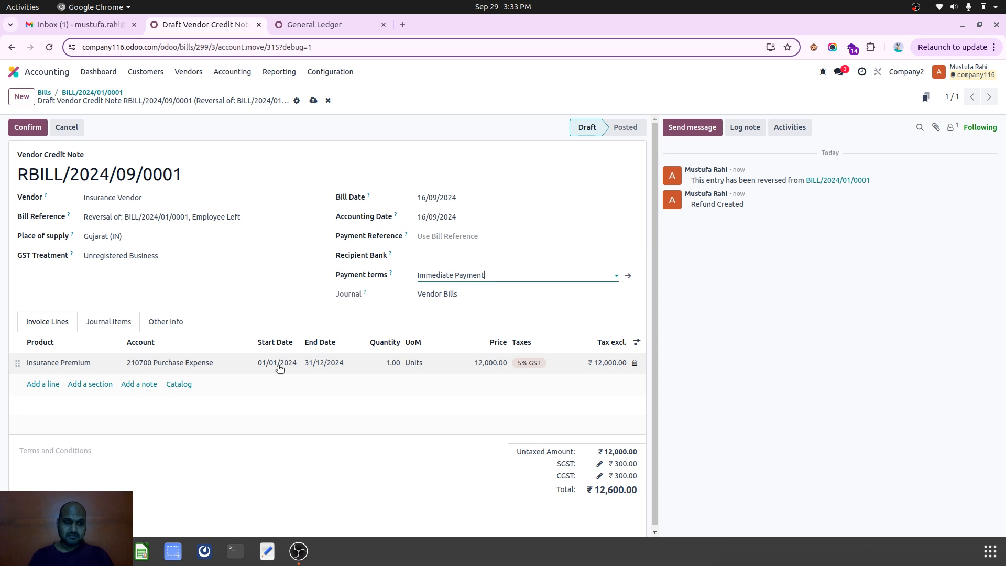
pyautogui.click(278, 364)
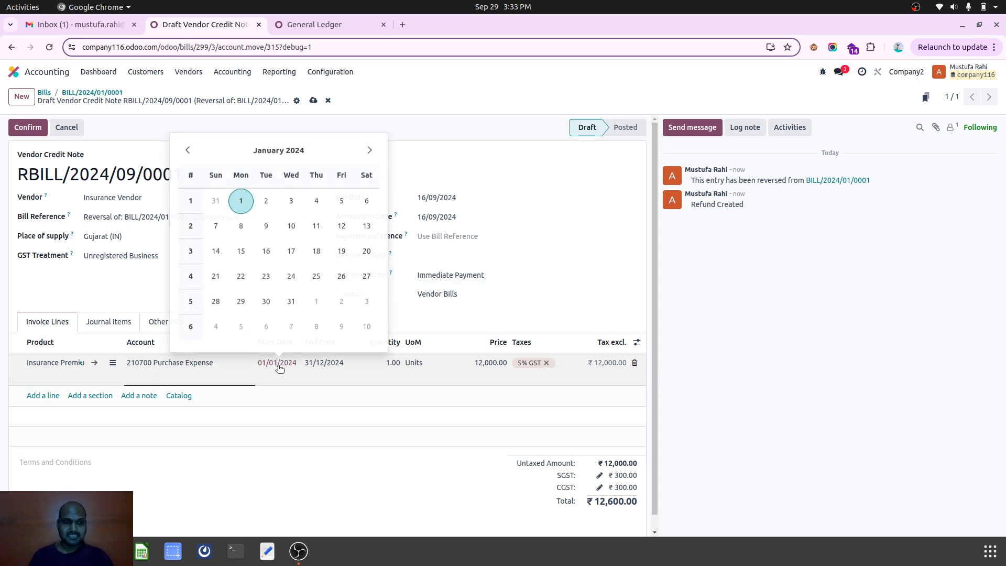
pyautogui.click(266, 252)
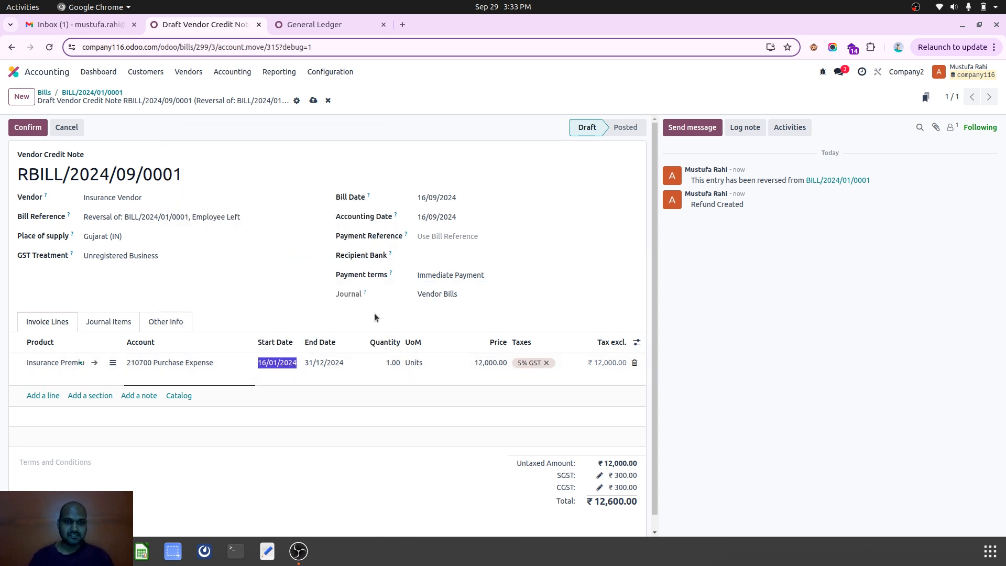
# Set the insurance premium line's price to 3500, then save and confirm the vendor credit note
pyautogui.click(483, 363)
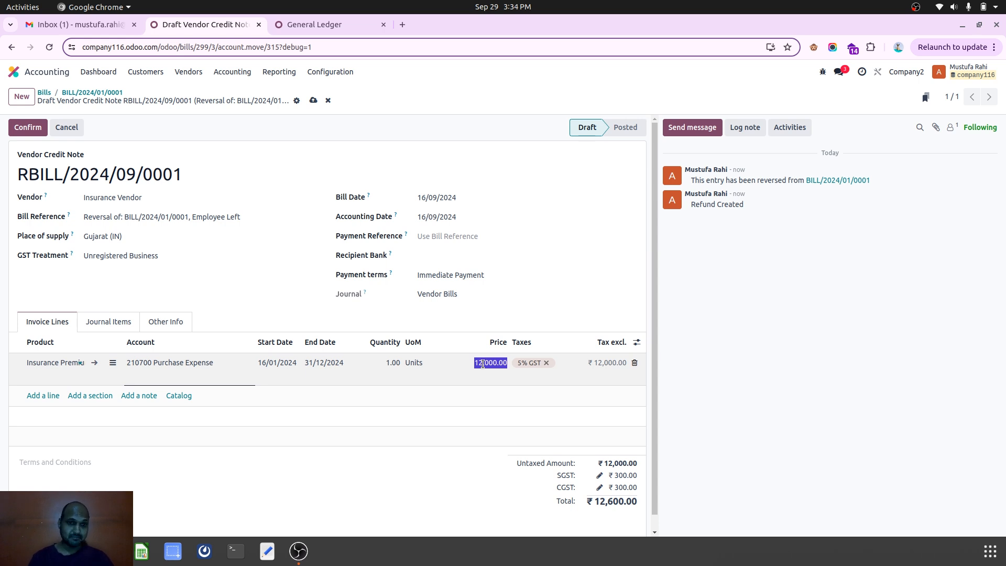
pyautogui.write('35')
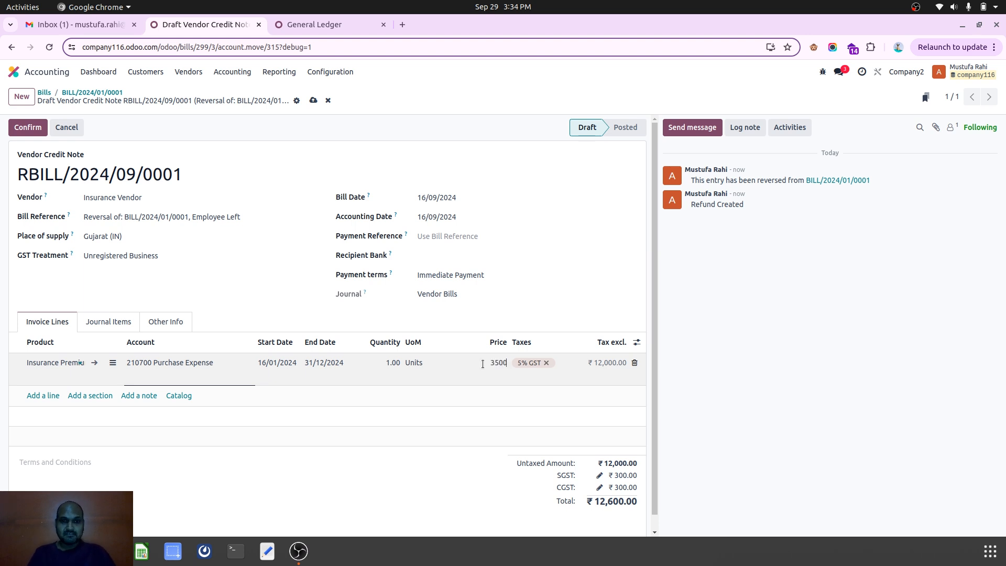
pyautogui.click(559, 304)
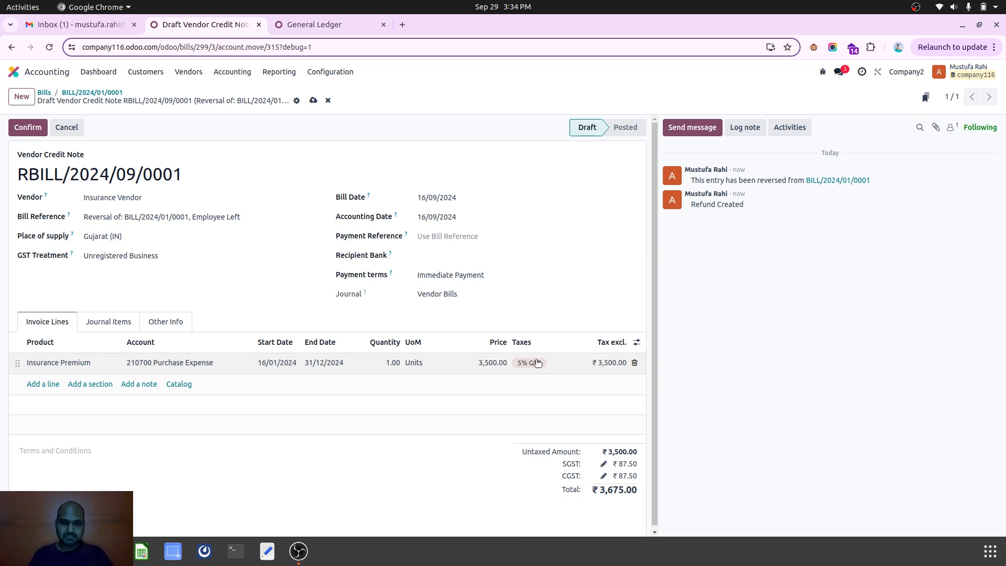
pyautogui.click(313, 104)
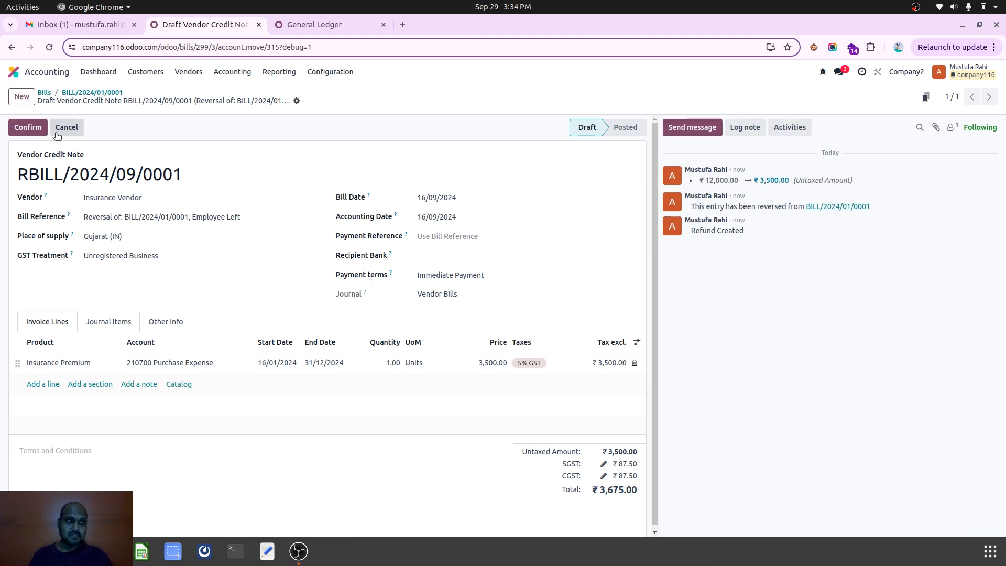
pyautogui.hotkey('alt', 'q')
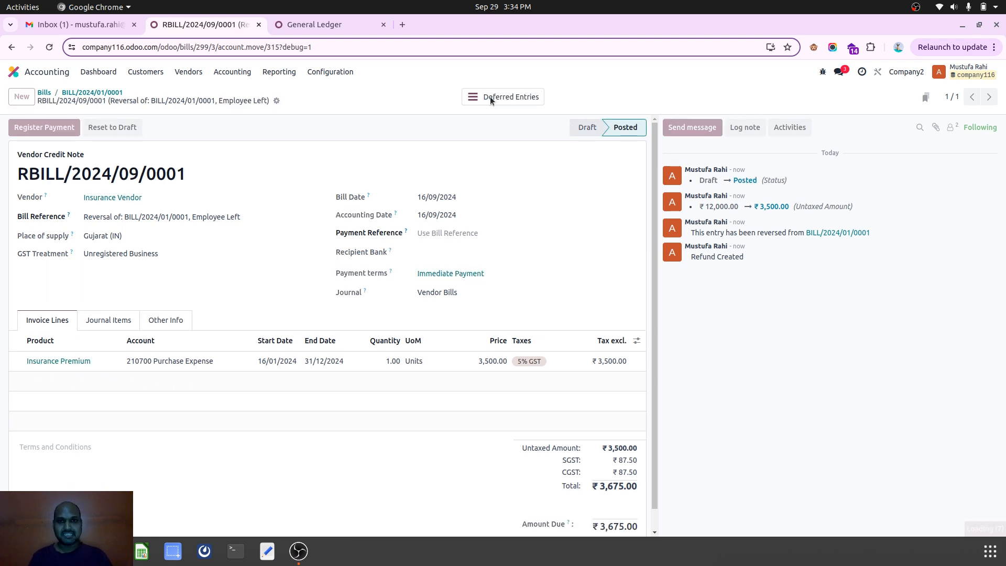
# Examine the credit note's deferred entries and return to the credit note
pyautogui.click(489, 96)
pyautogui.scroll(-5, 336, 185)
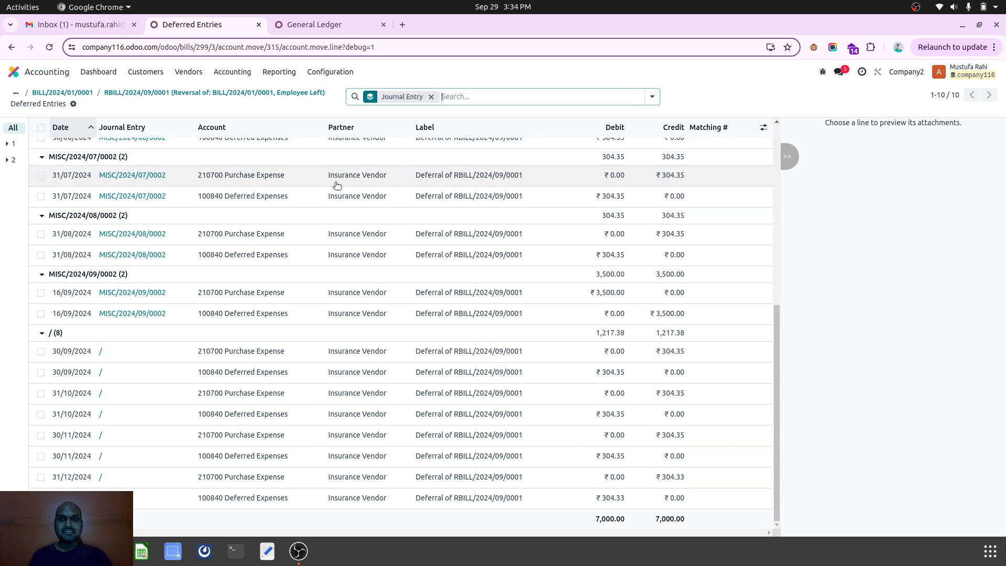
pyautogui.scroll(5, 331, 187)
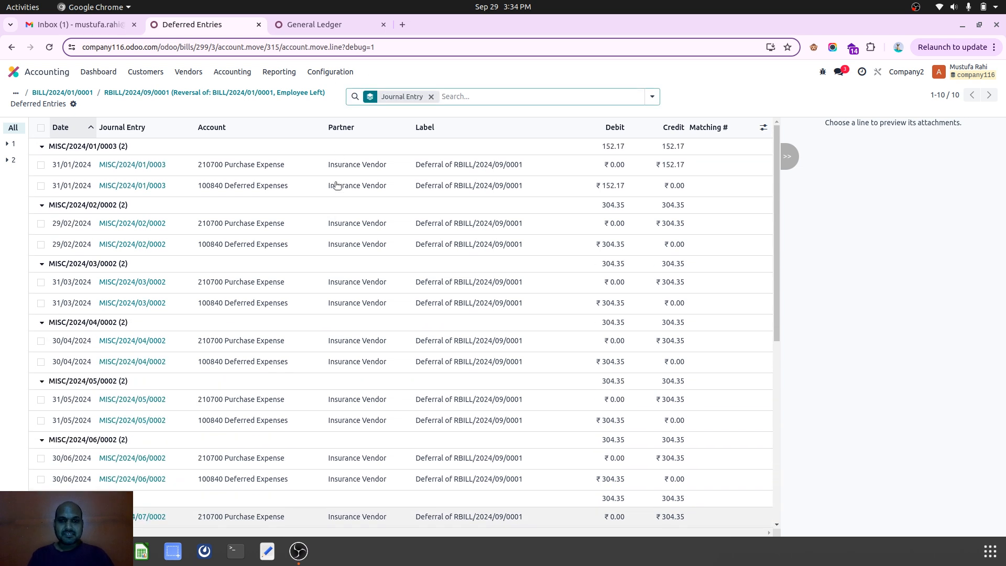
pyautogui.click(142, 94)
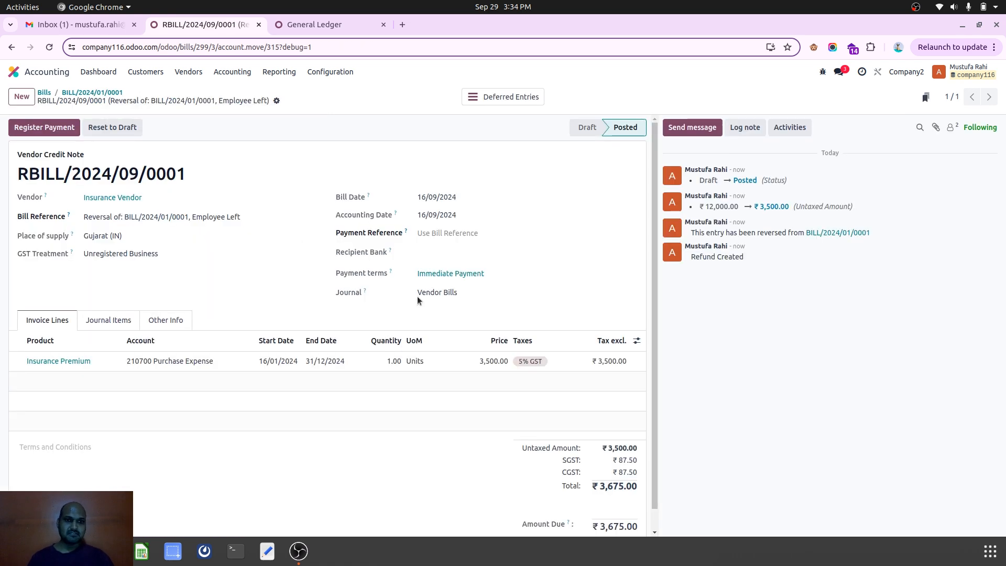
# Reload the General Ledger and examine the entries under the Deferred Expenses and Purchase Expense accounts
pyautogui.click(314, 24)
pyautogui.click(403, 46)
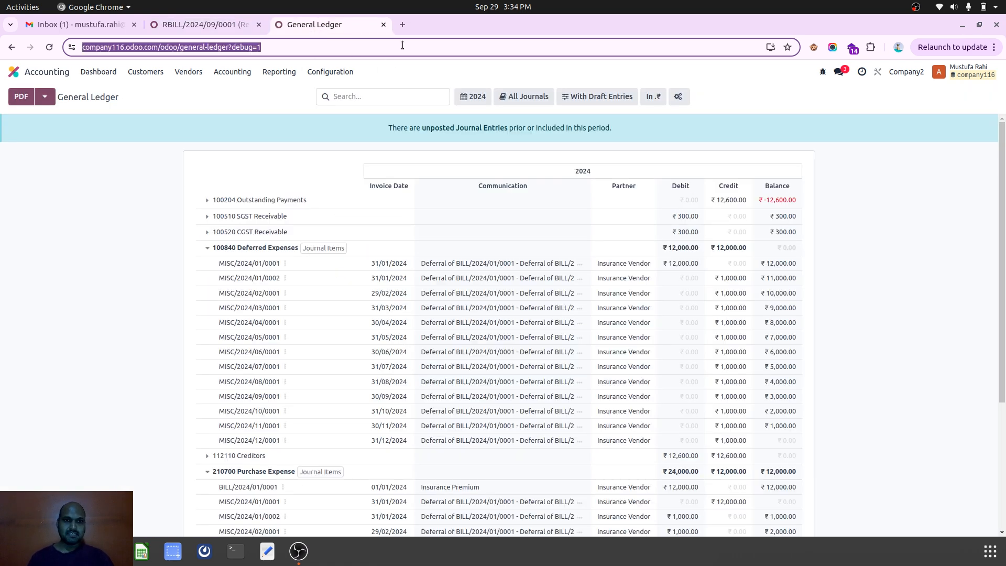
pyautogui.press('Return')
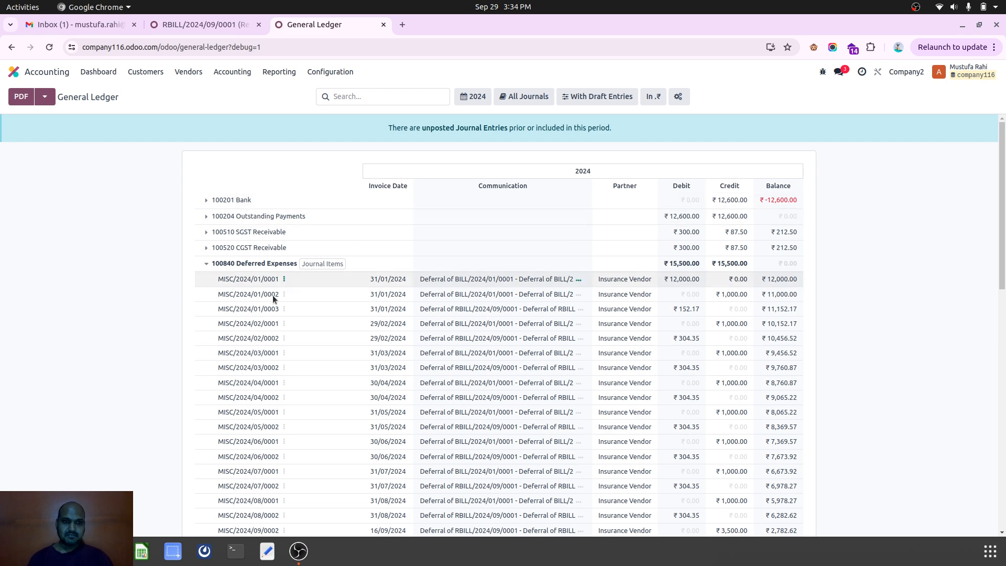
pyautogui.scroll(-3, 572, 424)
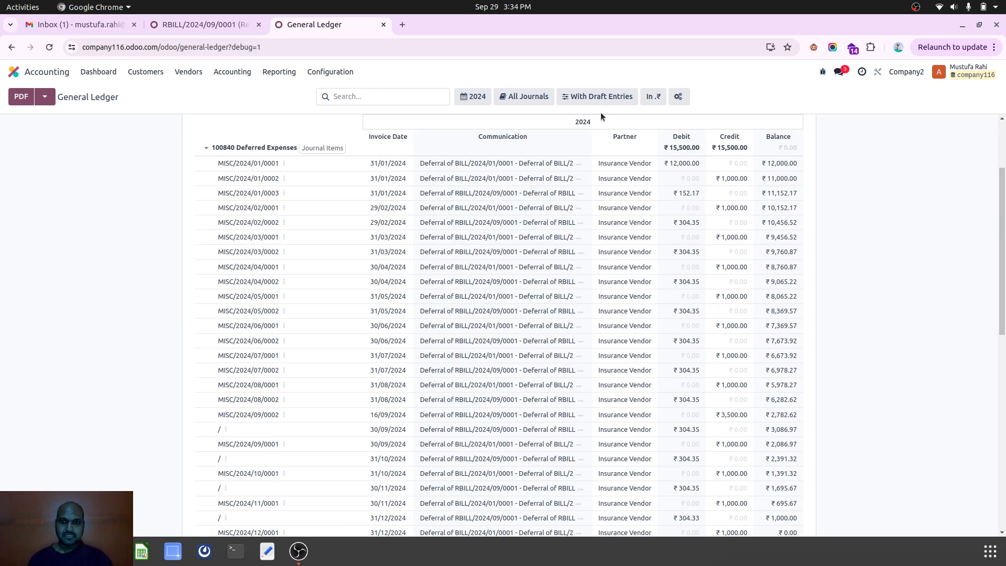
pyautogui.scroll(-4, 570, 277)
pyautogui.scroll(-1, 570, 276)
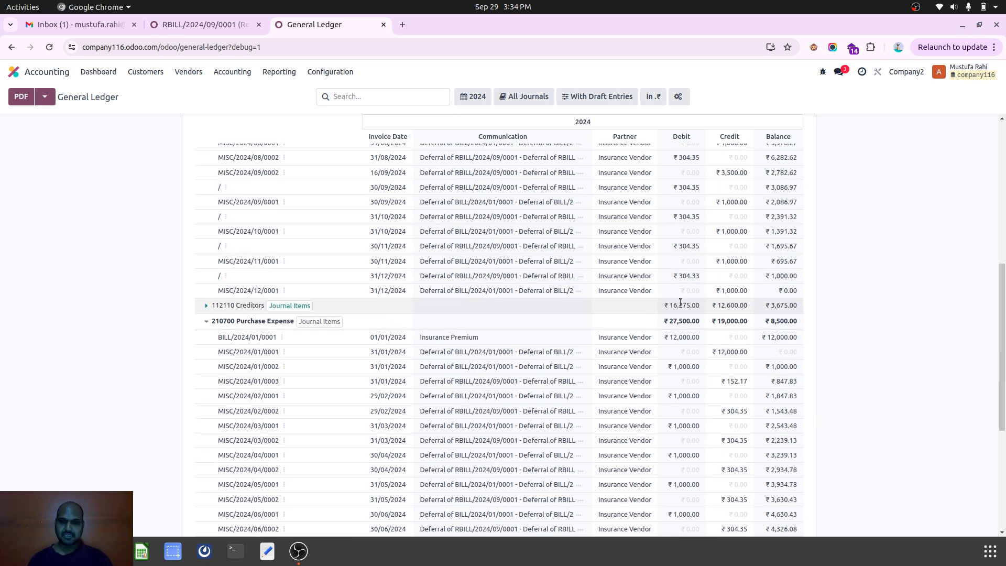
pyautogui.scroll(-5, 745, 231)
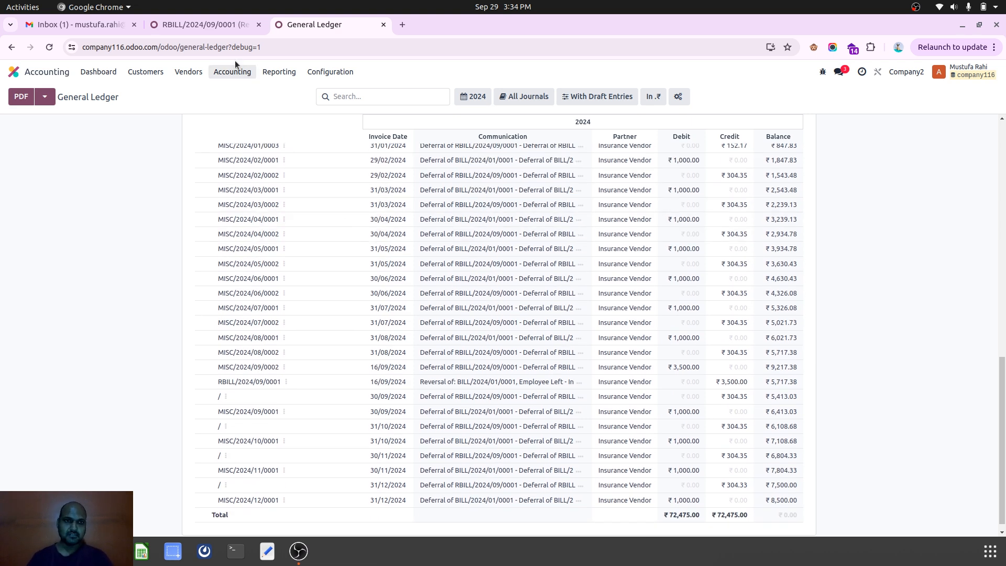
# Open the journal entries, filter them to unposted ones, and group them by journal, partner and status
pyautogui.click(232, 72)
pyautogui.click(250, 107)
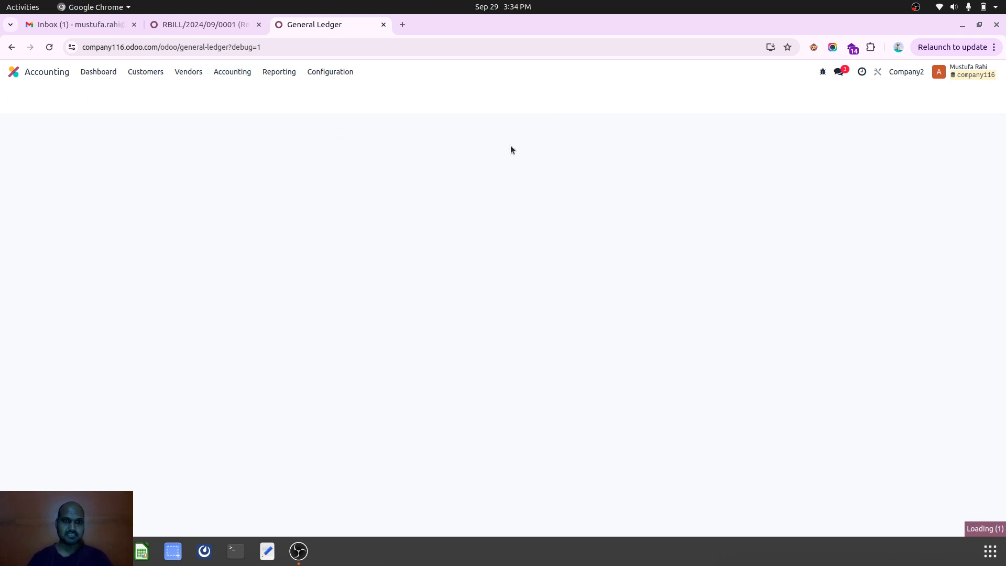
pyautogui.click(650, 97)
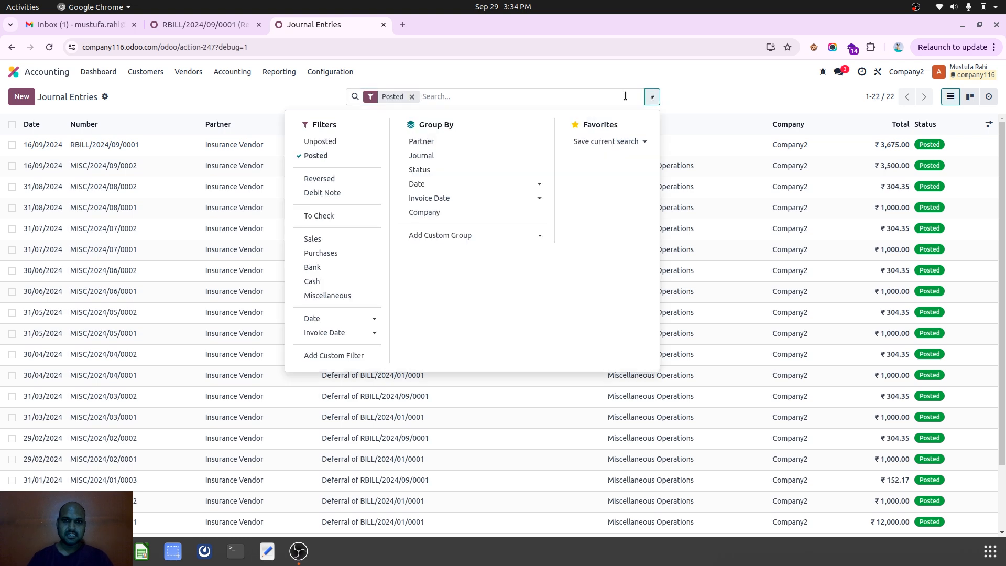
pyautogui.click(412, 97)
pyautogui.click(652, 96)
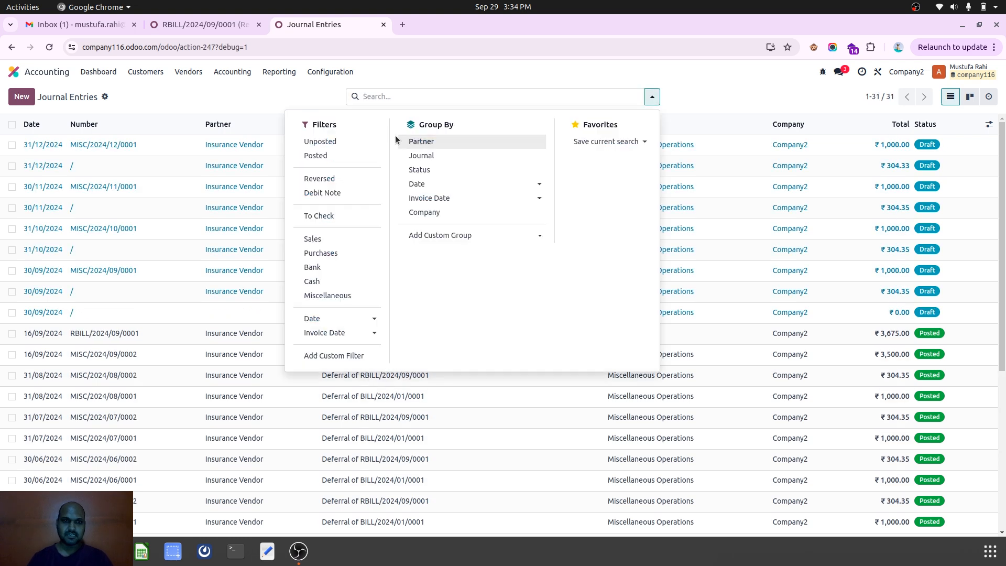
pyautogui.click(359, 142)
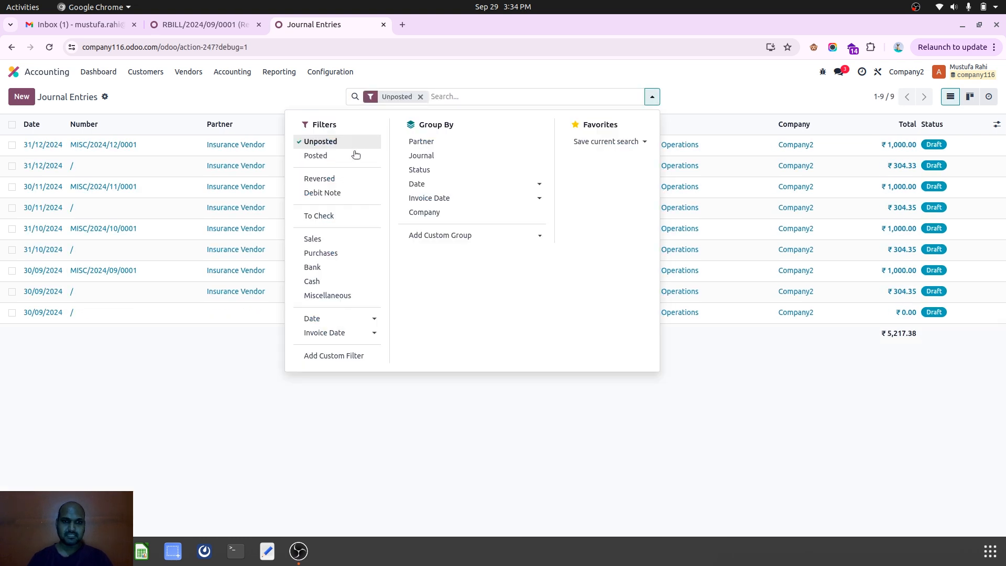
pyautogui.click(449, 157)
pyautogui.click(456, 149)
pyautogui.click(445, 169)
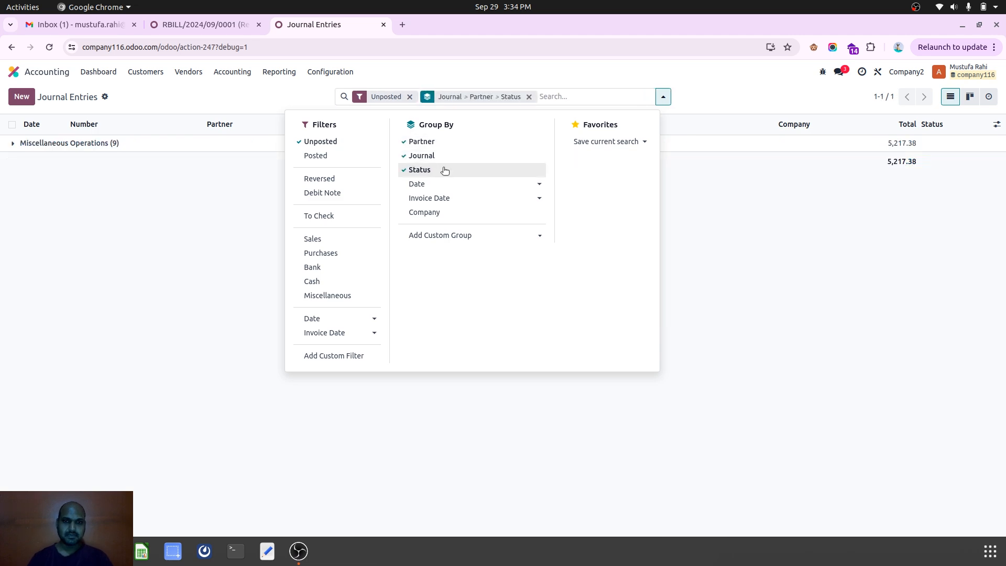
# Expand the Miscellaneous Operations groups down to the Insurance Vendor's draft entries and the group without a partner
pyautogui.click(204, 159)
pyautogui.click(193, 149)
pyautogui.click(151, 158)
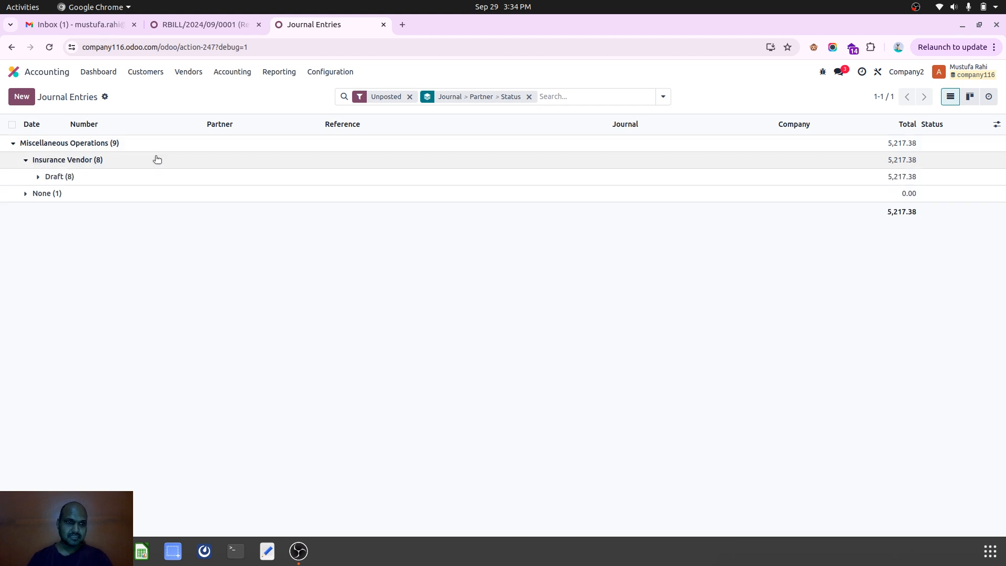
pyautogui.click(151, 177)
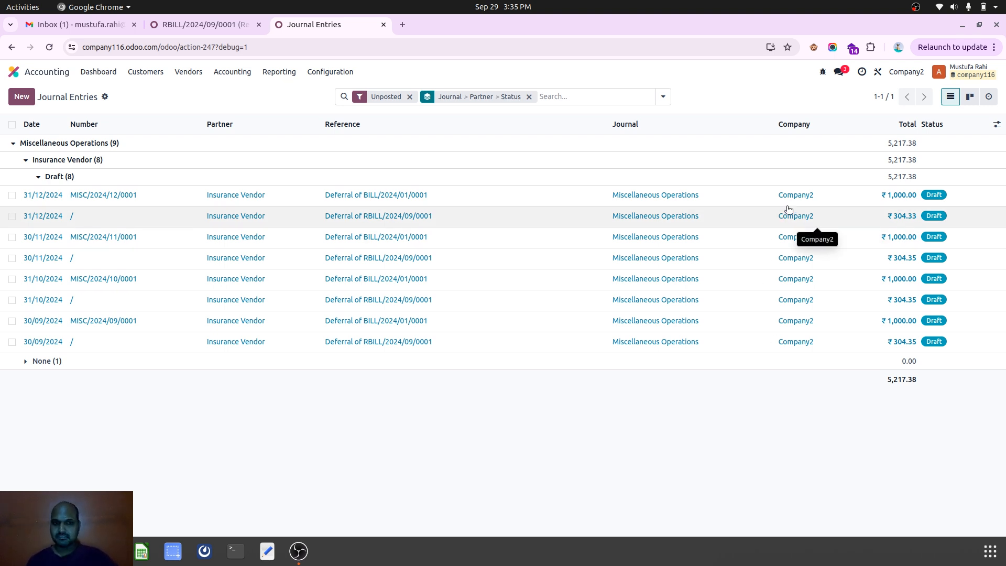
pyautogui.click(206, 366)
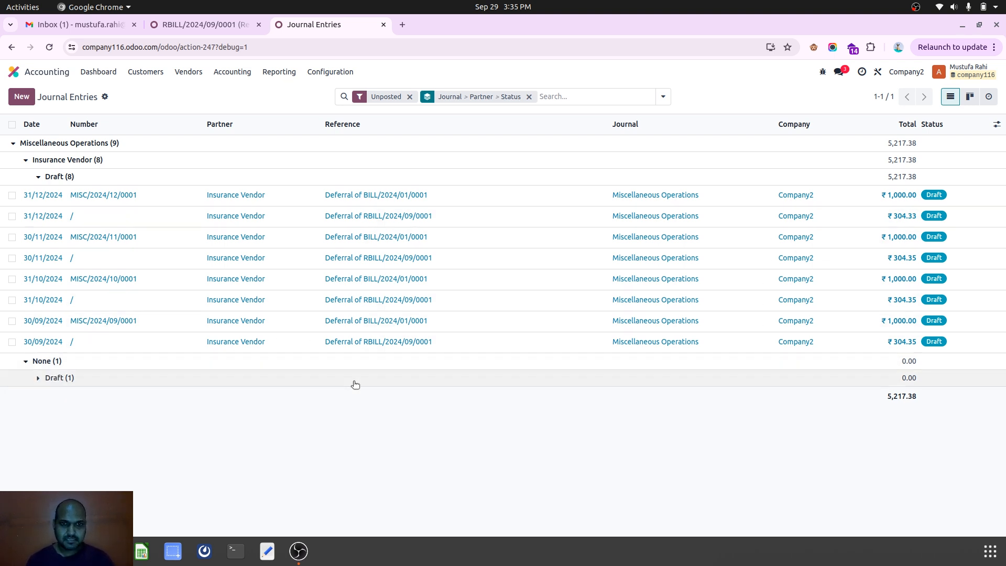
# Return to the vendor credit note and examine its deferred entries down to the unnumbered ones
pyautogui.click(218, 29)
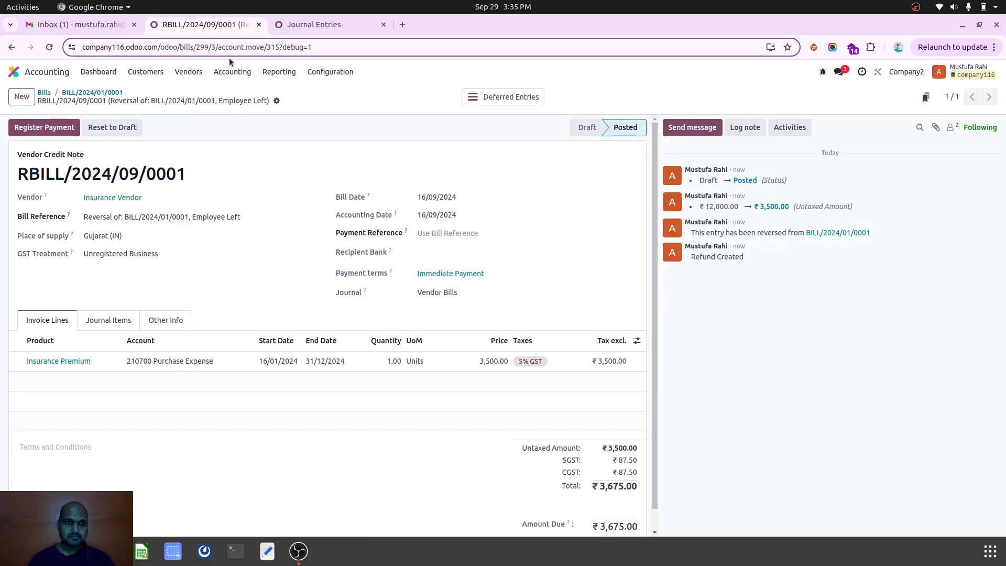
pyautogui.click(504, 101)
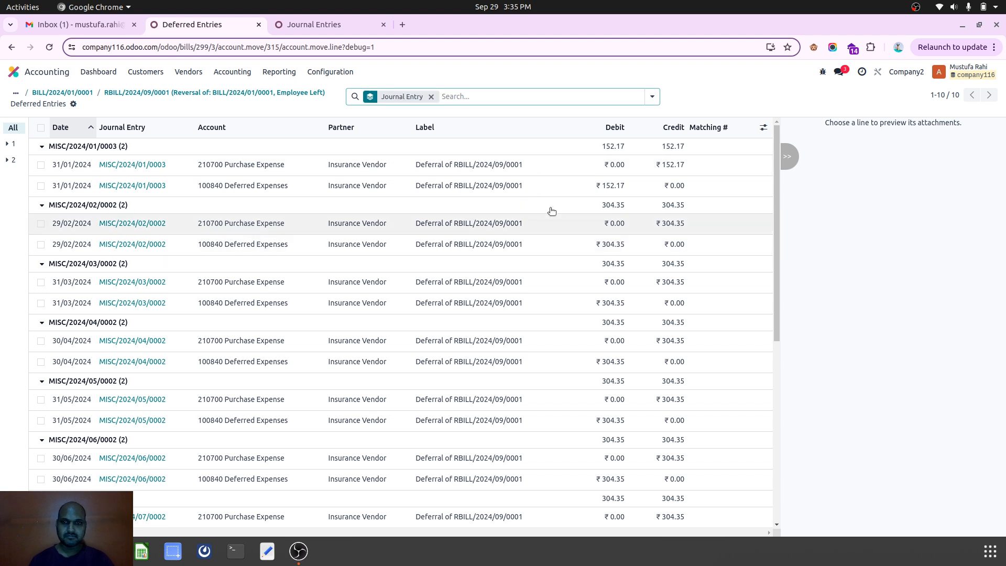
pyautogui.scroll(-6, 577, 368)
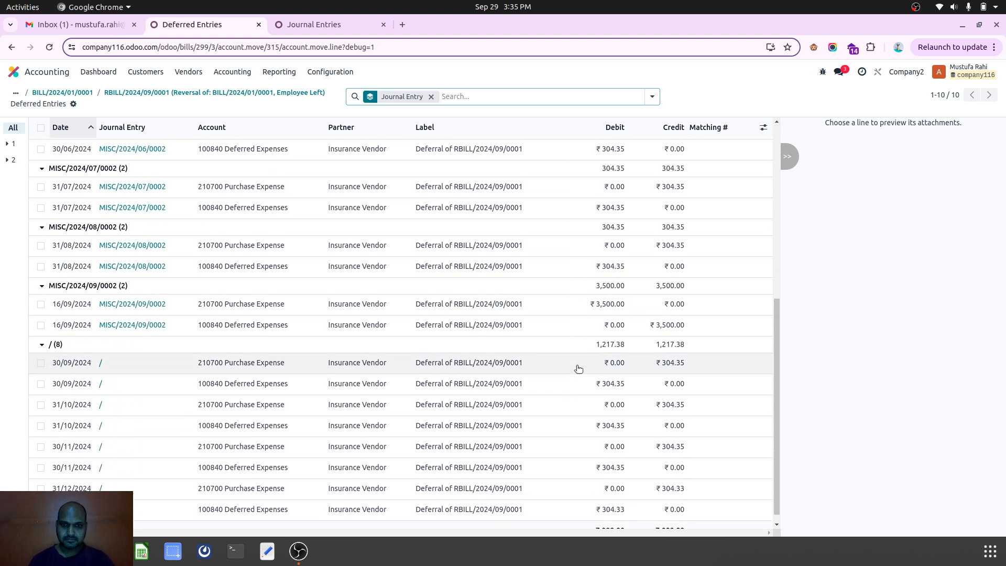
pyautogui.scroll(-1, 388, 429)
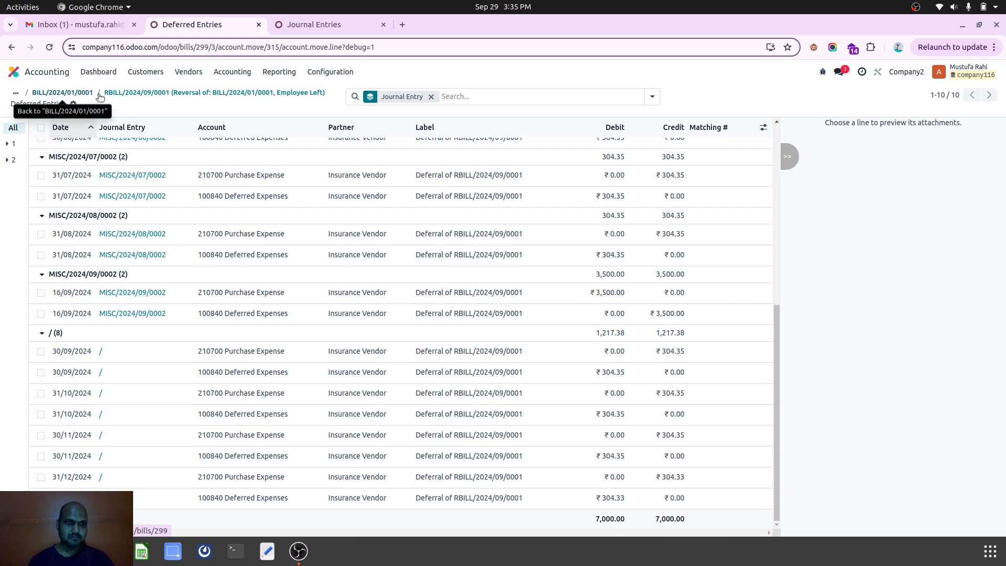
# Check the deferred entries of the original Insurance Vendor bill and return to the bill
pyautogui.click(83, 93)
pyautogui.click(504, 98)
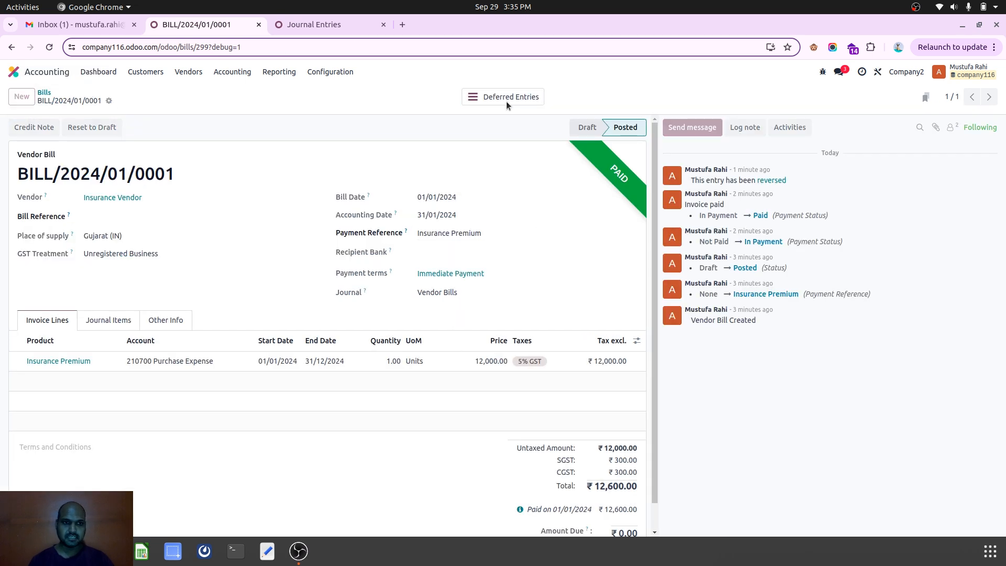
pyautogui.click(54, 94)
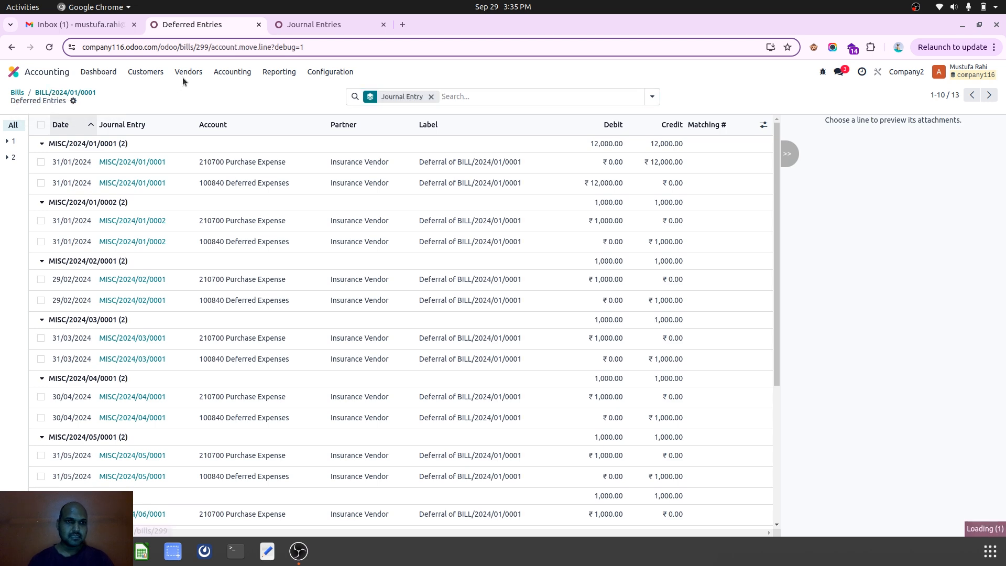
# Open the Insurance Vendor credit note from the vendor refunds and review its line's deferral dates
pyautogui.click(187, 71)
pyautogui.click(208, 106)
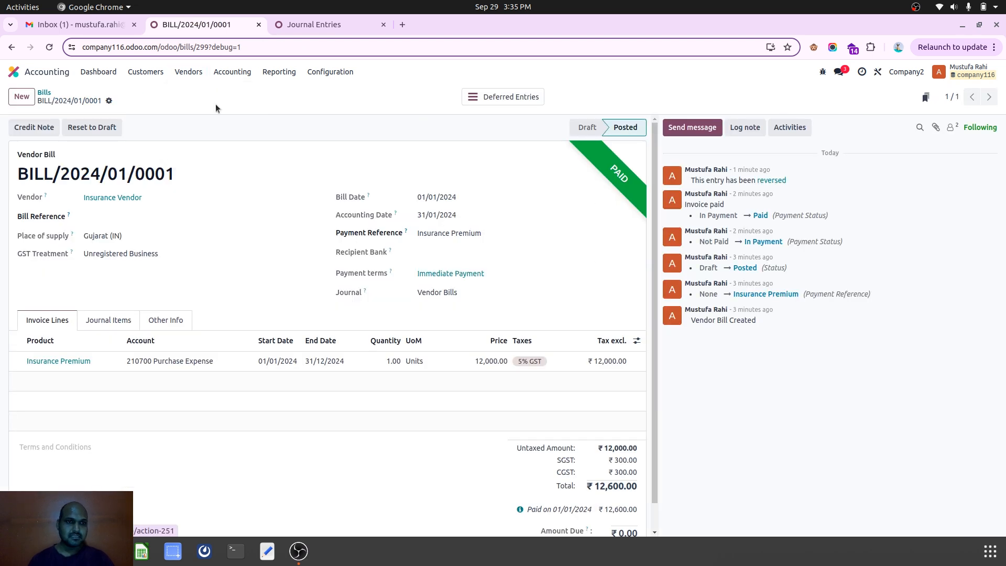
pyautogui.click(191, 146)
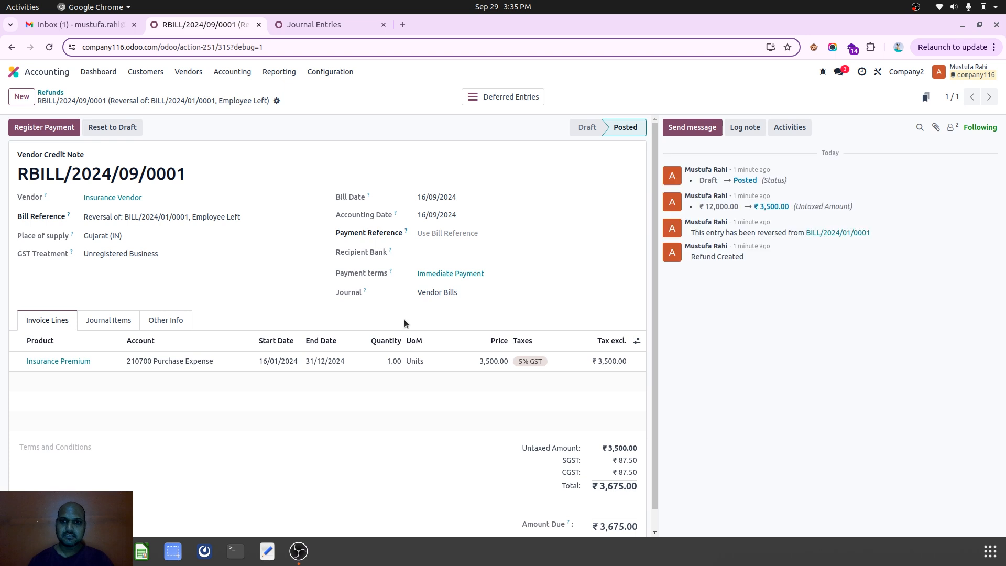
pyautogui.scroll(-1, 489, 494)
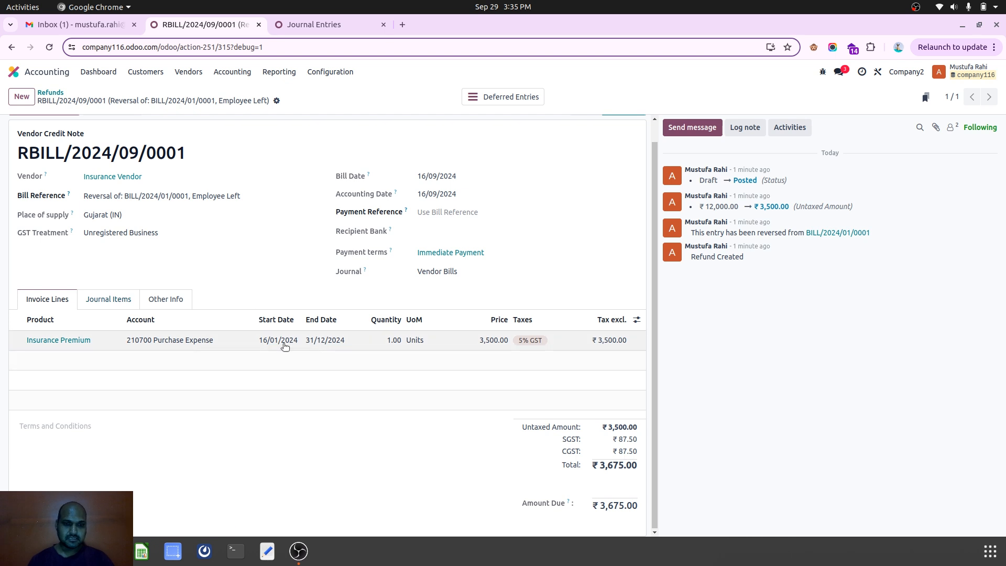
pyautogui.scroll(1, 126, 173)
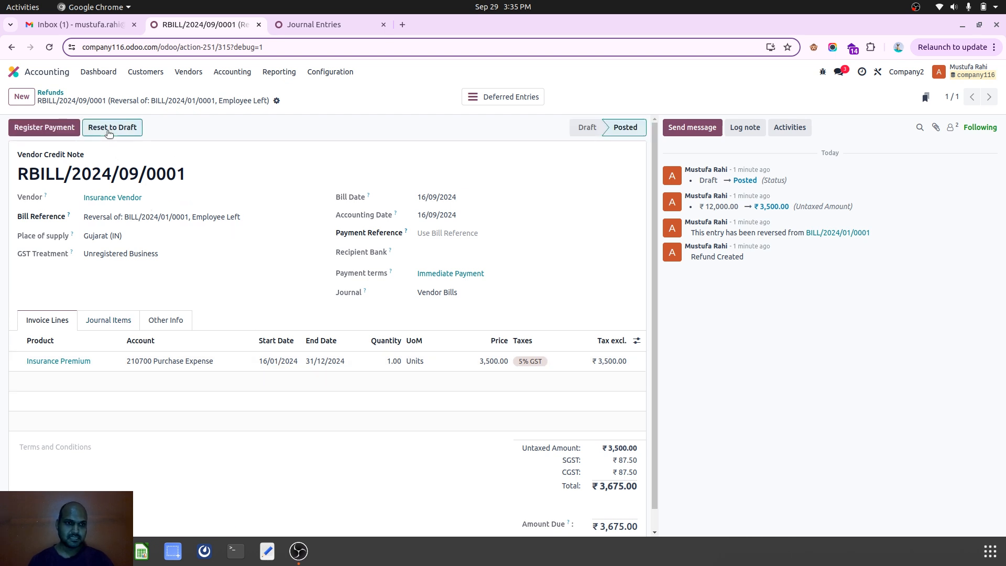
# Reset the vendor credit note to draft, set the Insurance Premium line's start date to 16/09/2024 and confirm the note again
pyautogui.click(112, 128)
pyautogui.click(285, 364)
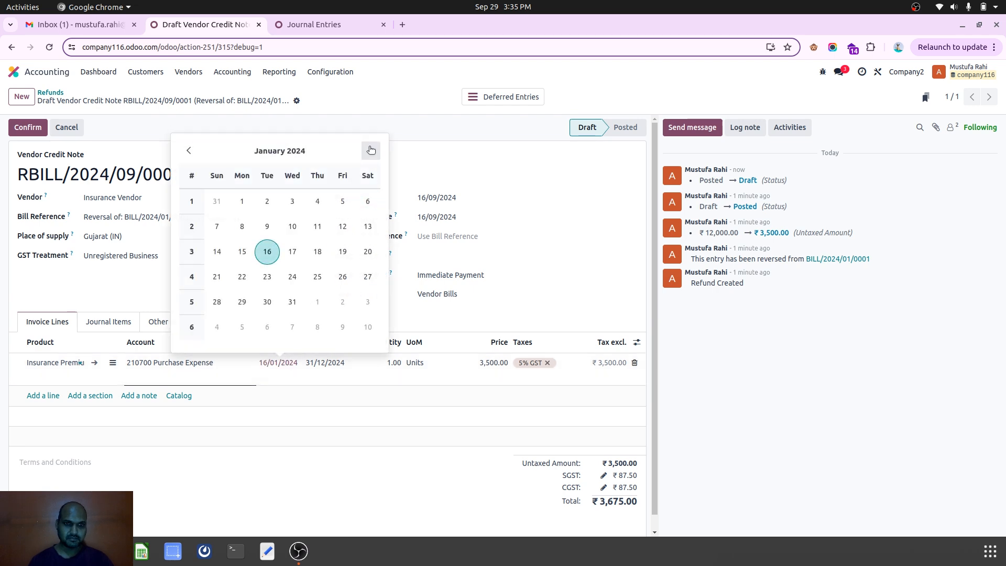
pyautogui.click(370, 151)
pyautogui.click(371, 150)
pyautogui.click(370, 150)
pyautogui.click(370, 150)
pyautogui.click(370, 150)
pyautogui.click(370, 151)
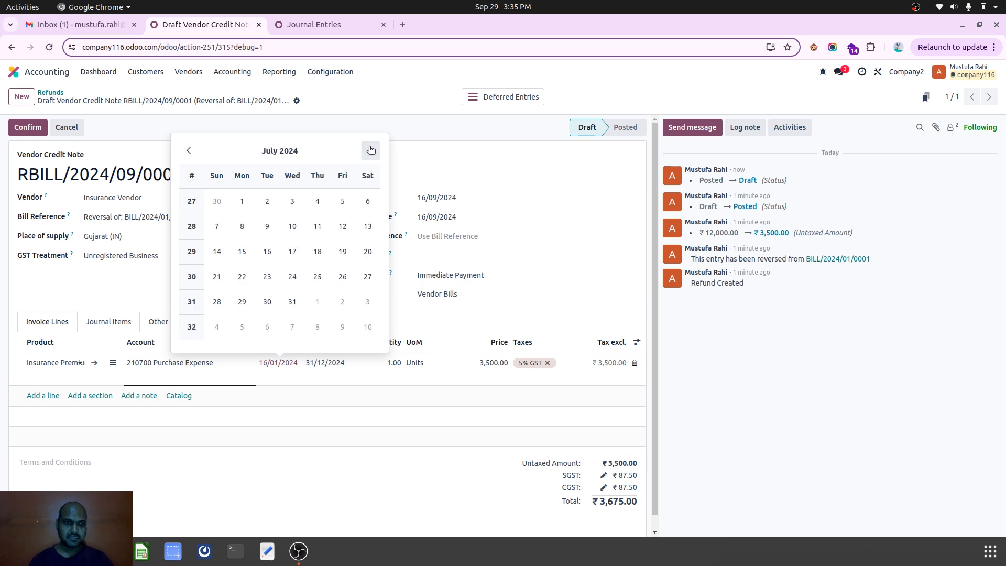
pyautogui.click(370, 150)
pyautogui.click(370, 150)
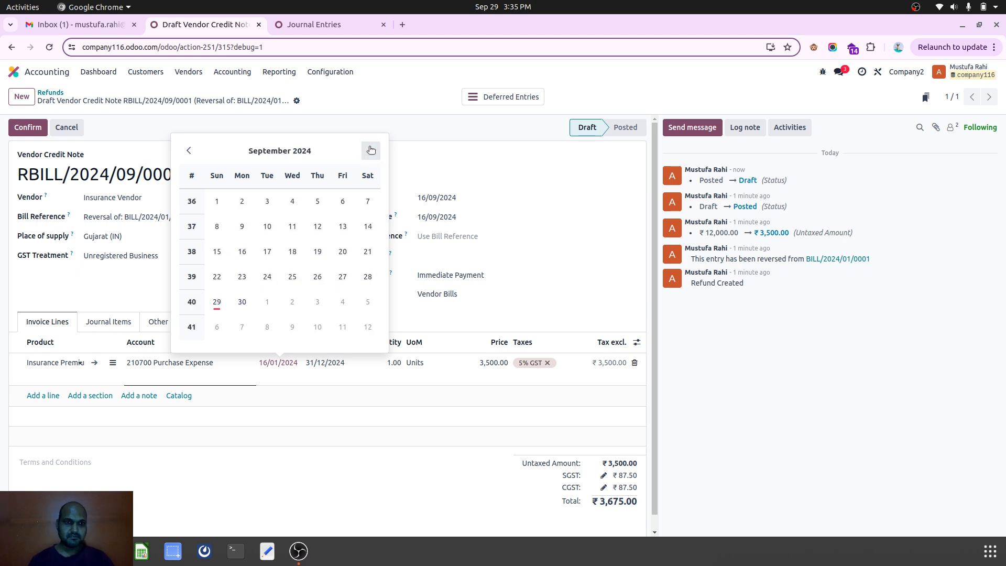
pyautogui.click(242, 252)
pyautogui.click(313, 100)
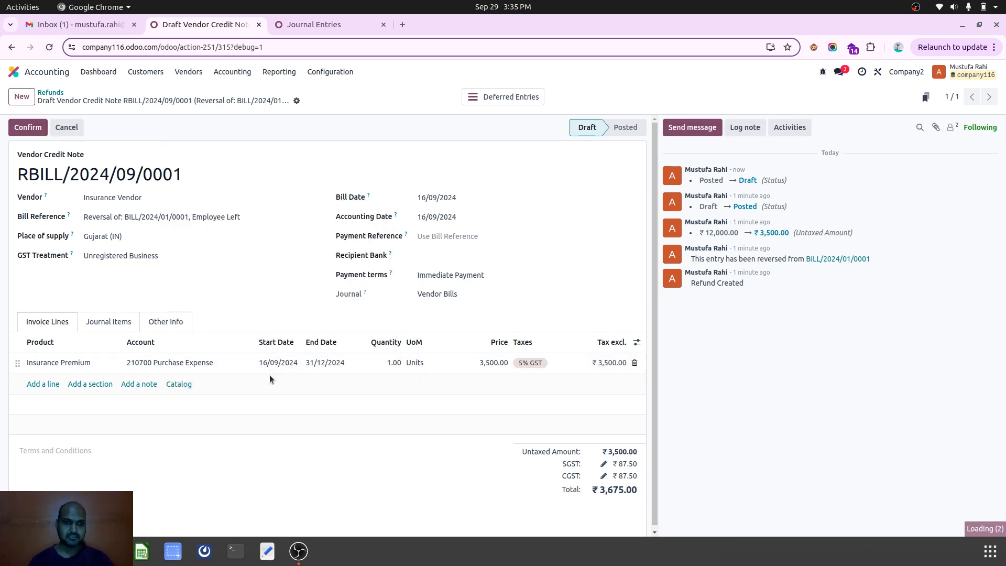
pyautogui.click(28, 127)
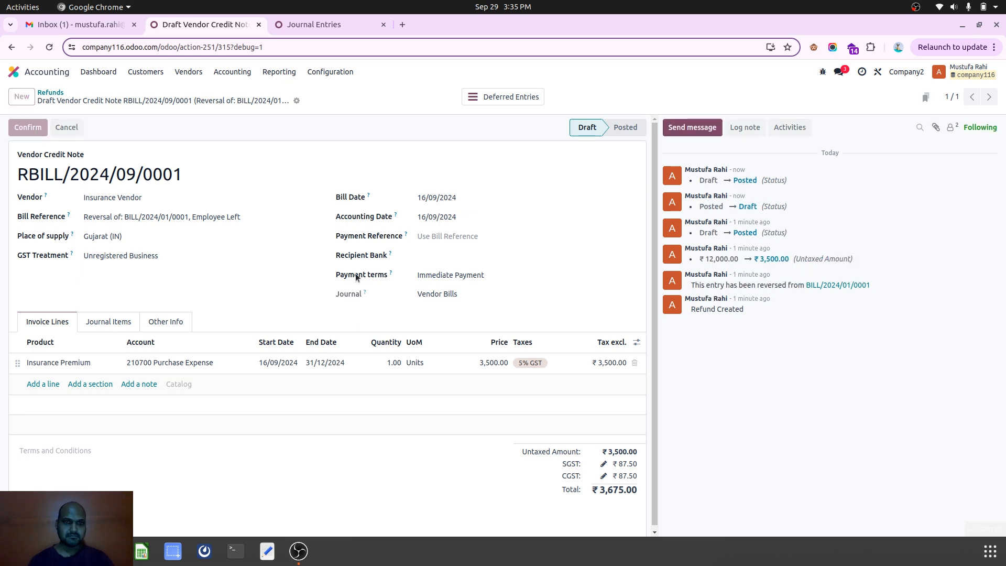
# Reload the journal entries without the Posted filter and look through the whole list of draft and posted entries
pyautogui.click(320, 25)
pyautogui.click(349, 45)
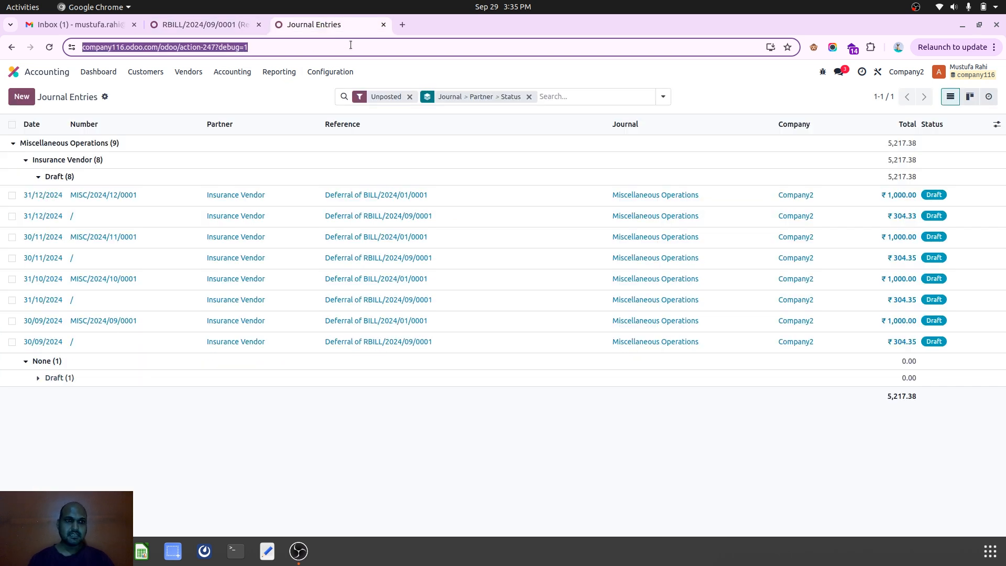
pyautogui.press('Return')
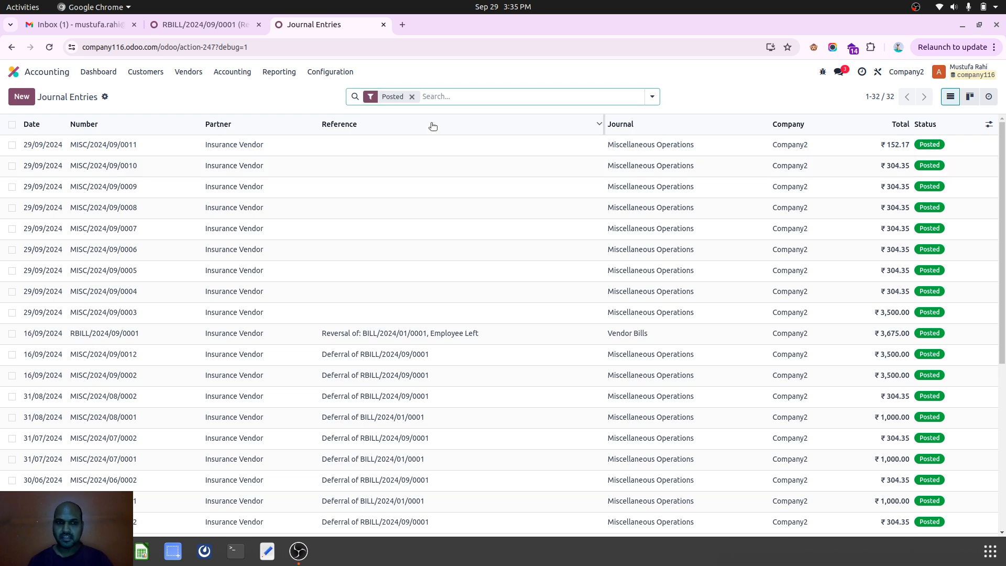
pyautogui.scroll(-5, 403, 284)
pyautogui.scroll(5, 403, 285)
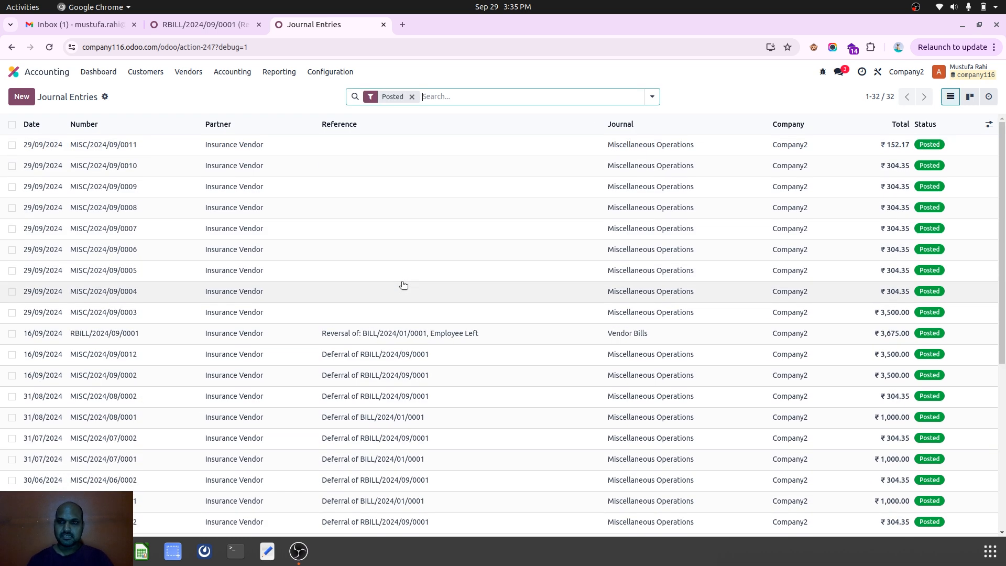
pyautogui.click(411, 96)
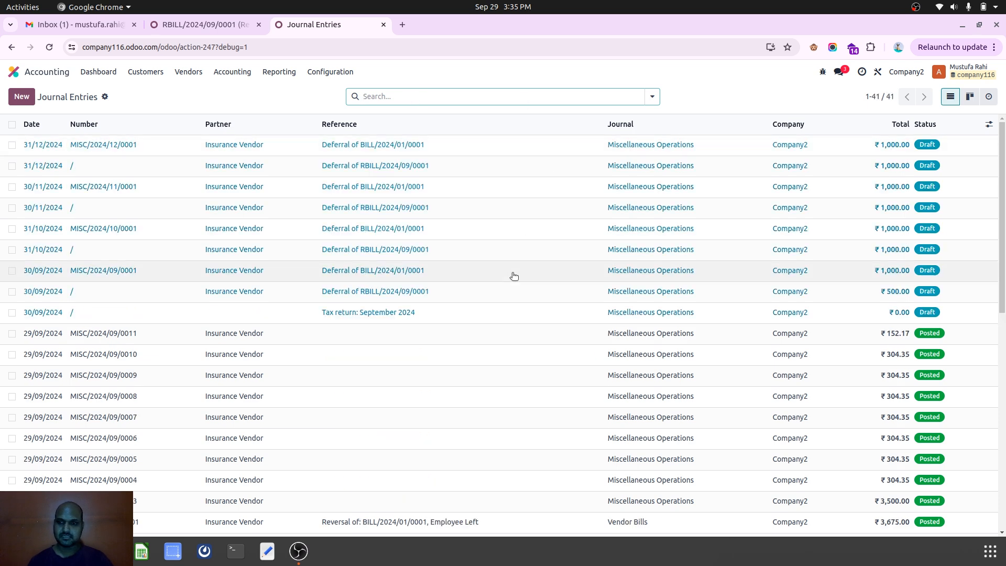
pyautogui.scroll(-2, 514, 276)
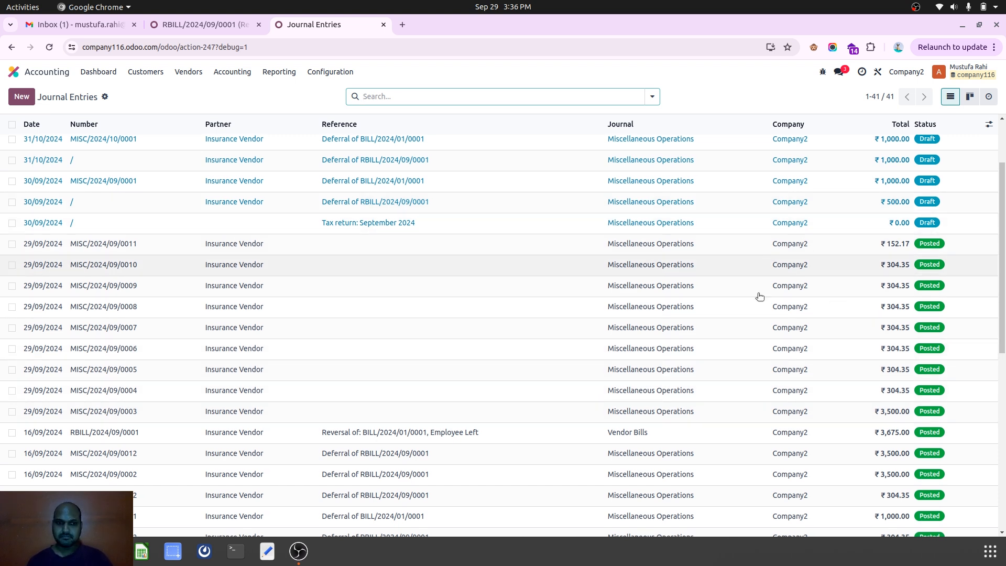
pyautogui.scroll(-5, 688, 307)
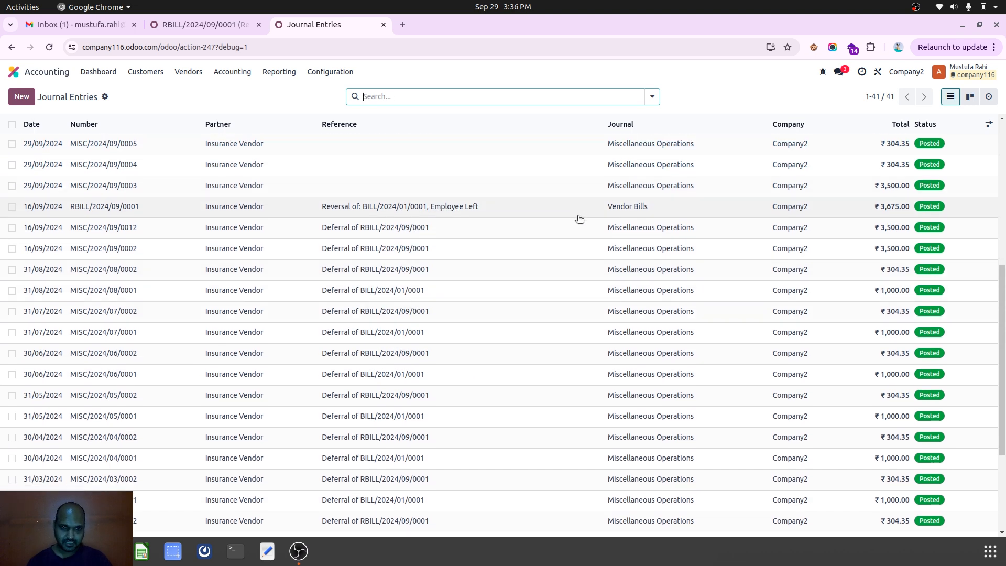
pyautogui.scroll(-3, 640, 298)
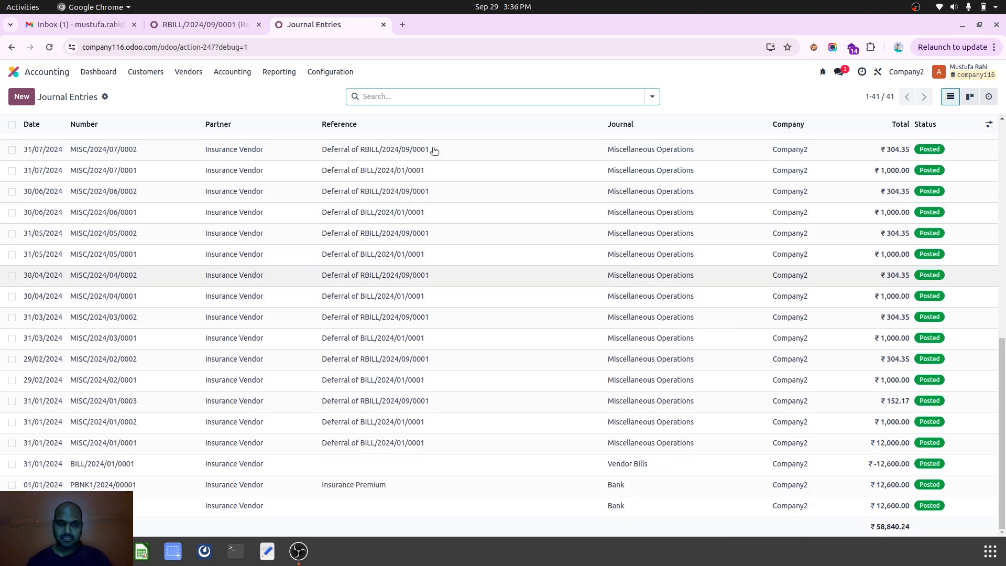
# Reopen the journal entries without the Posted filter, group them by journal and partner, and expand Miscellaneous Operations down to Insurance Vendor's entries
pyautogui.click(271, 72)
pyautogui.moveTo(232, 71)
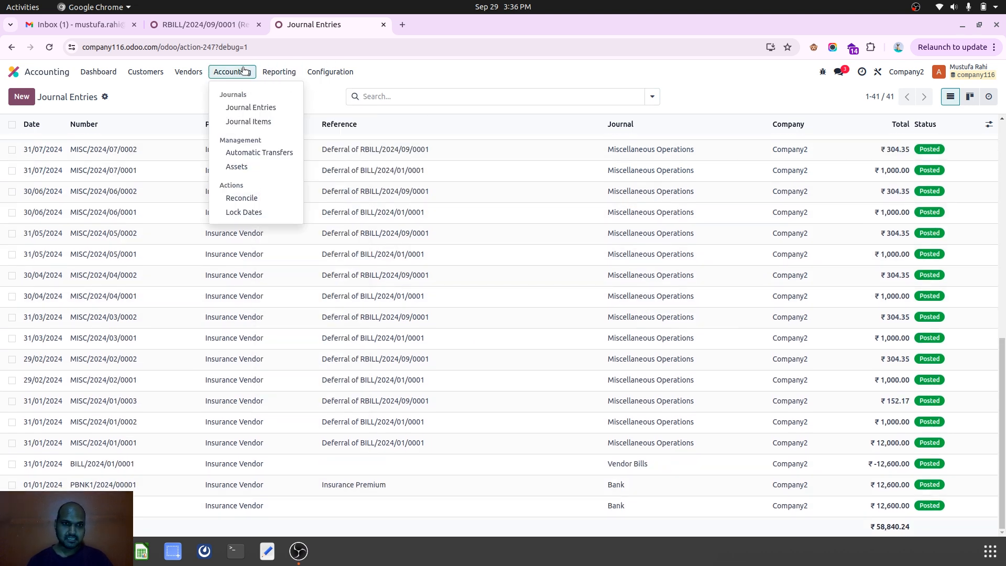
pyautogui.click(253, 107)
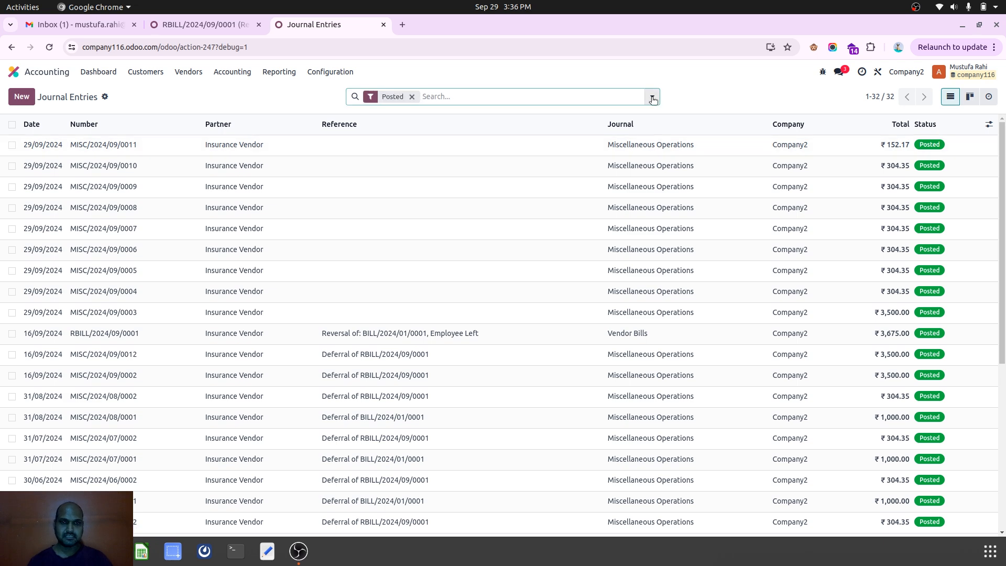
pyautogui.click(652, 98)
pyautogui.click(412, 96)
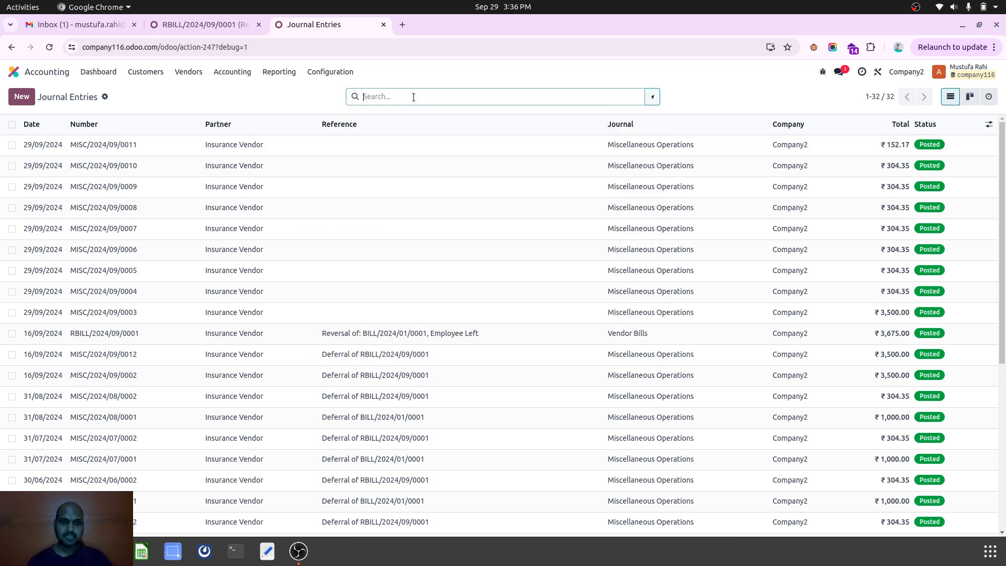
pyautogui.click(652, 96)
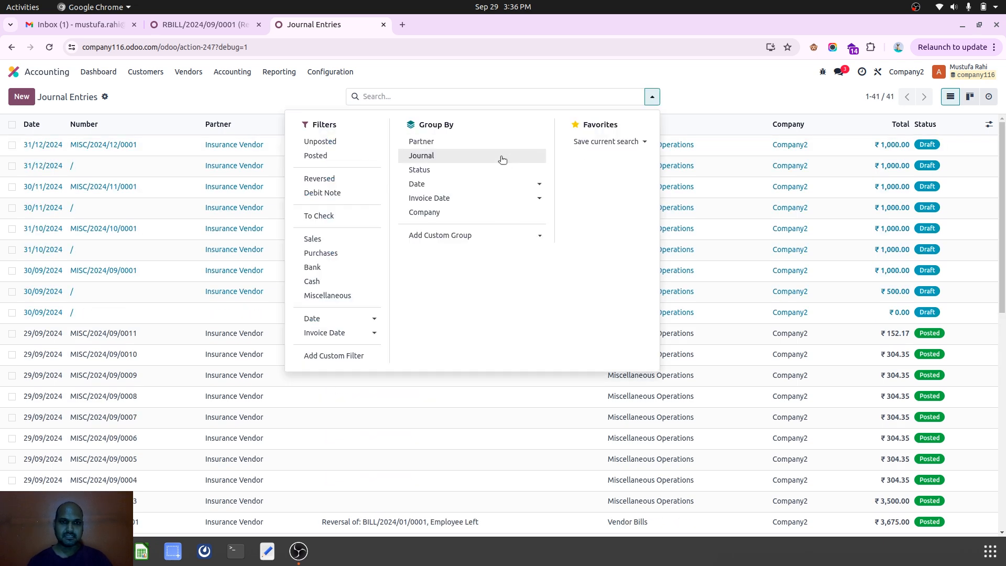
pyautogui.click(422, 156)
pyautogui.click(422, 141)
pyautogui.click(143, 178)
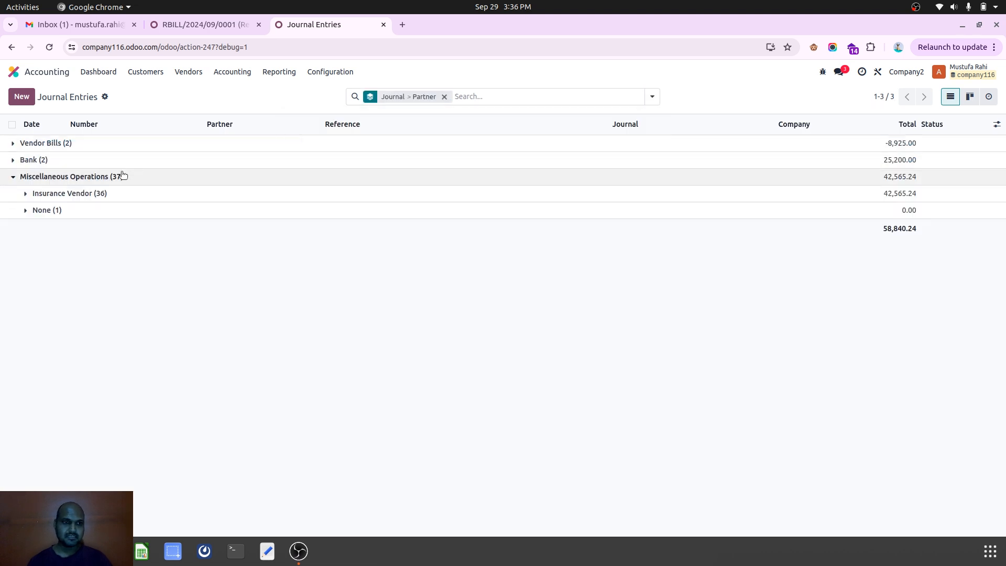
pyautogui.click(107, 193)
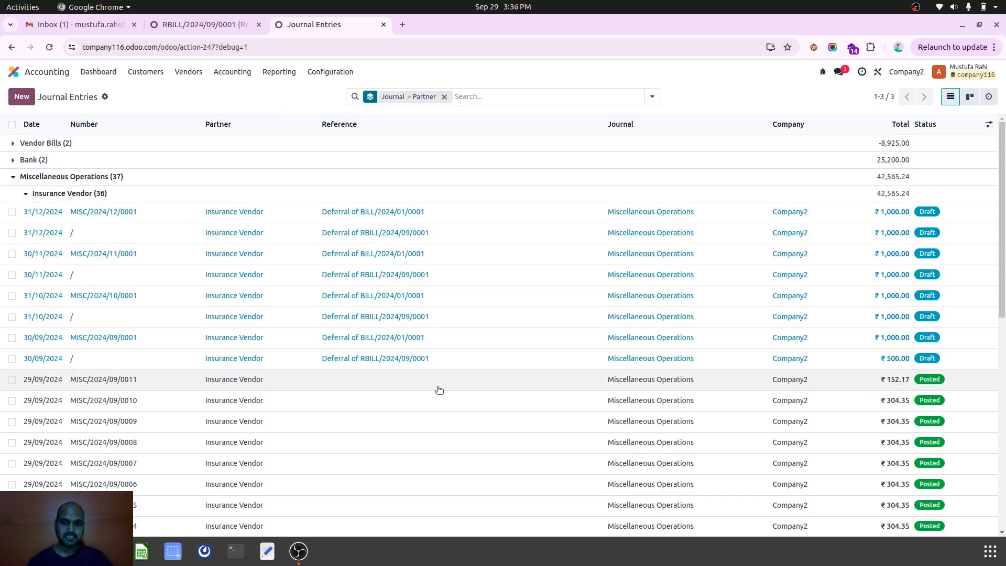
# Compare the 31/12/2024 draft deferral entries of the bill and the credit note, scan the vendor's remaining entries and collapse the group
pyautogui.click(362, 212)
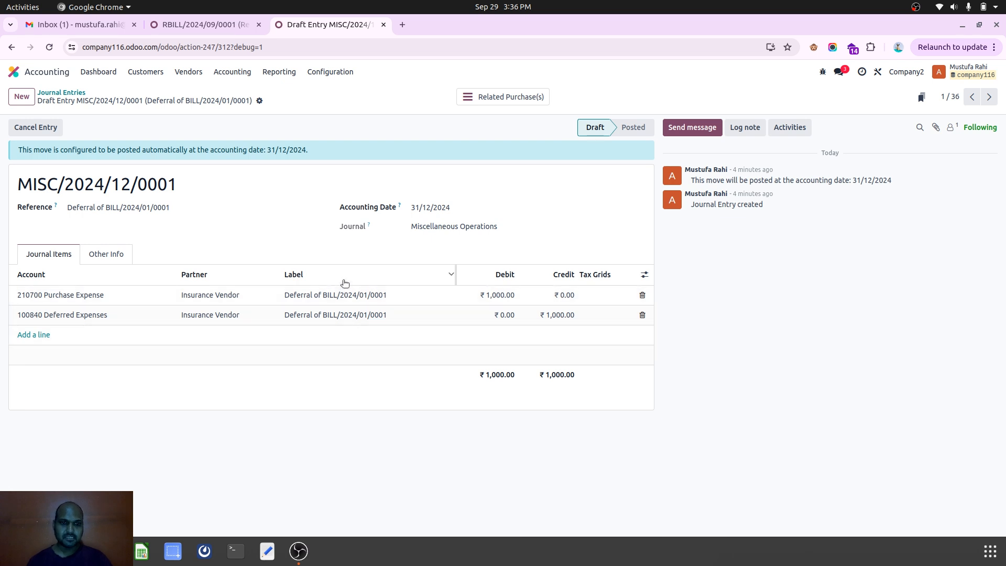
pyautogui.click(77, 93)
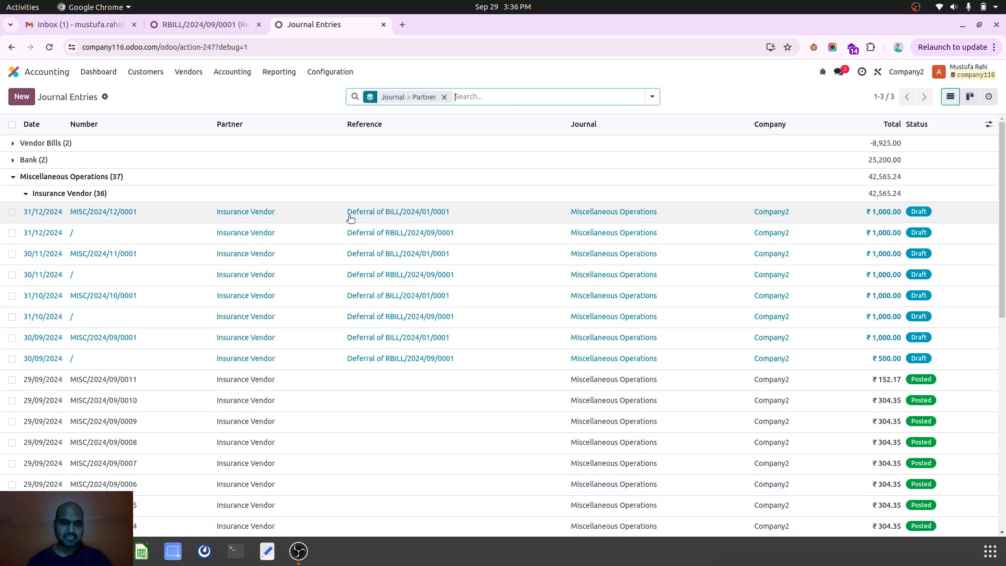
pyautogui.click(388, 234)
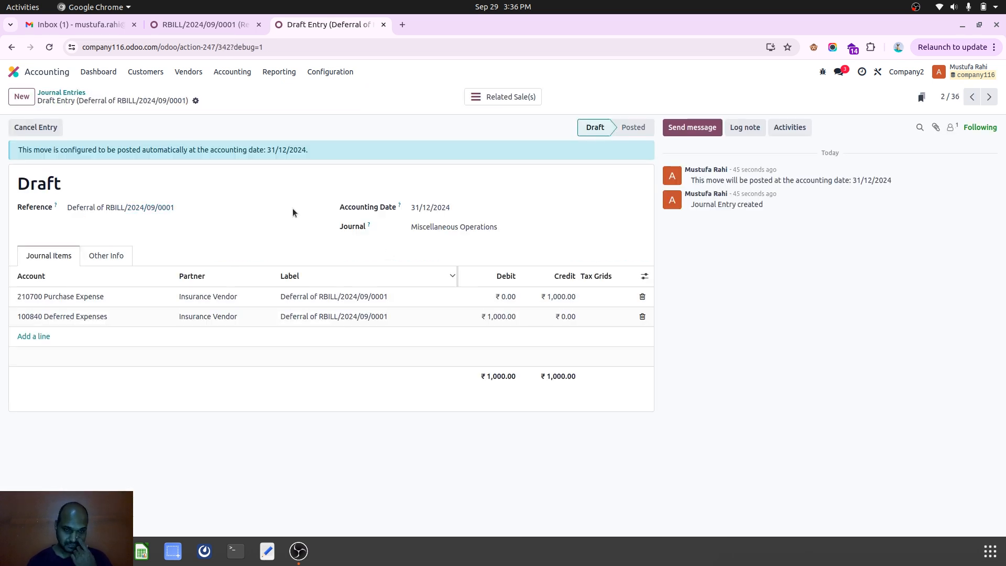
pyautogui.click(71, 94)
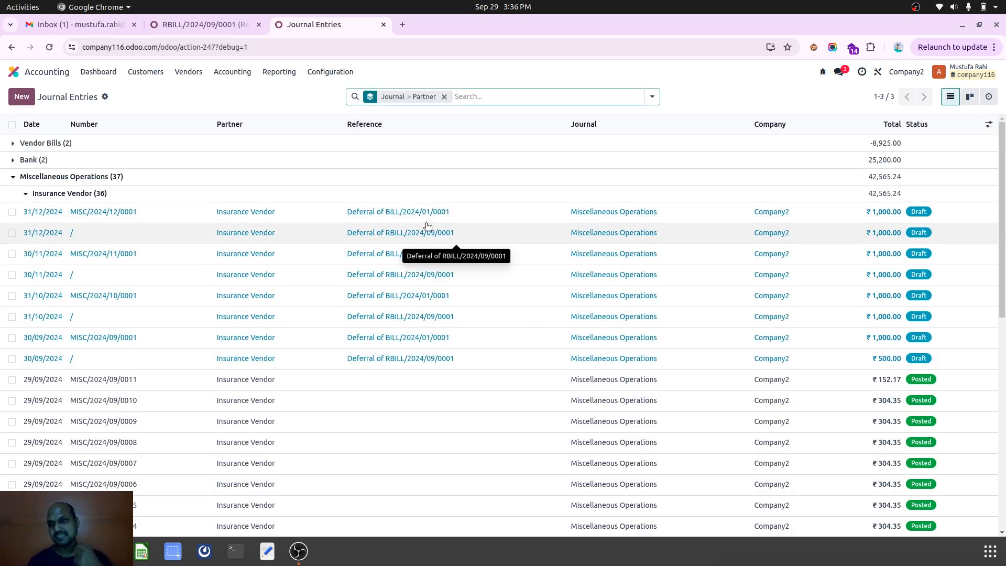
pyautogui.scroll(-10, 443, 341)
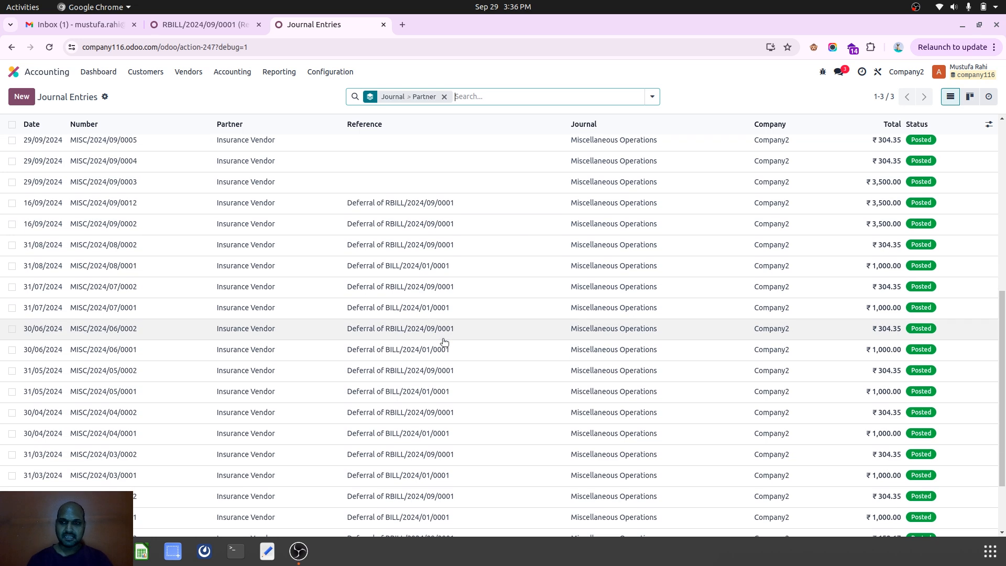
pyautogui.scroll(10, 443, 342)
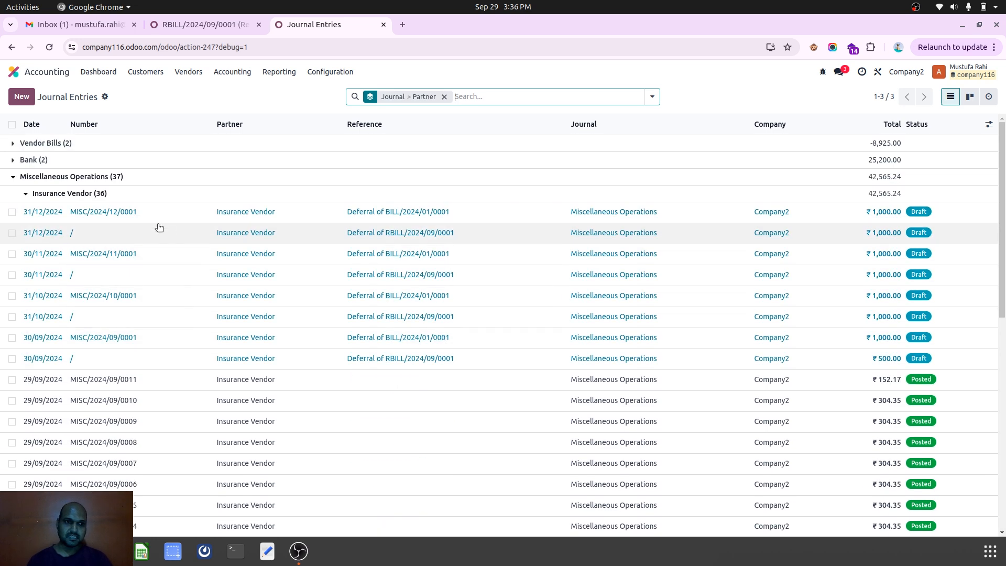
pyautogui.click(99, 194)
# Check the credit note's dates, return to the grouped journal entries and expand Vendor Bills down to the Insurance Vendor's bill and refund
pyautogui.click(214, 26)
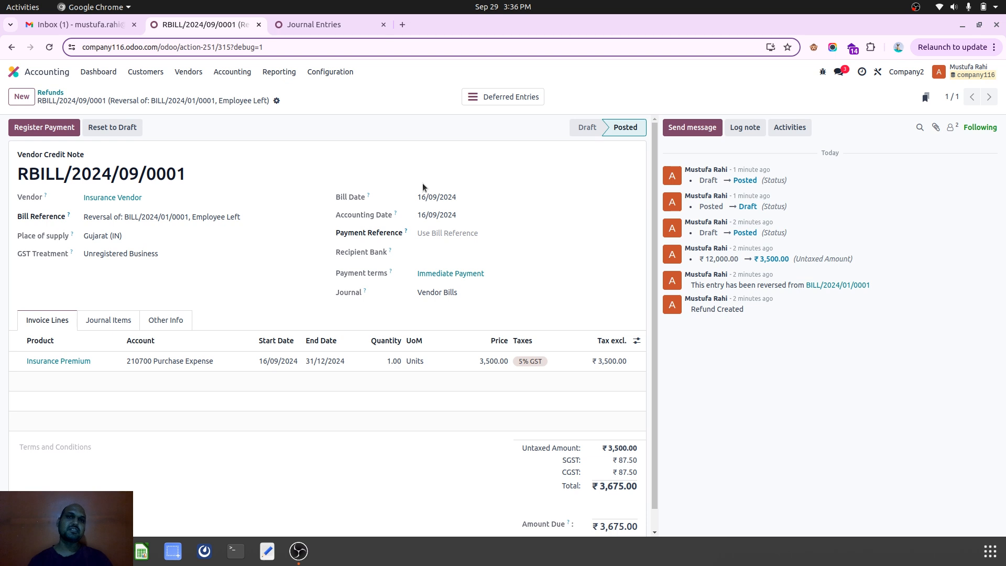
pyautogui.click(303, 26)
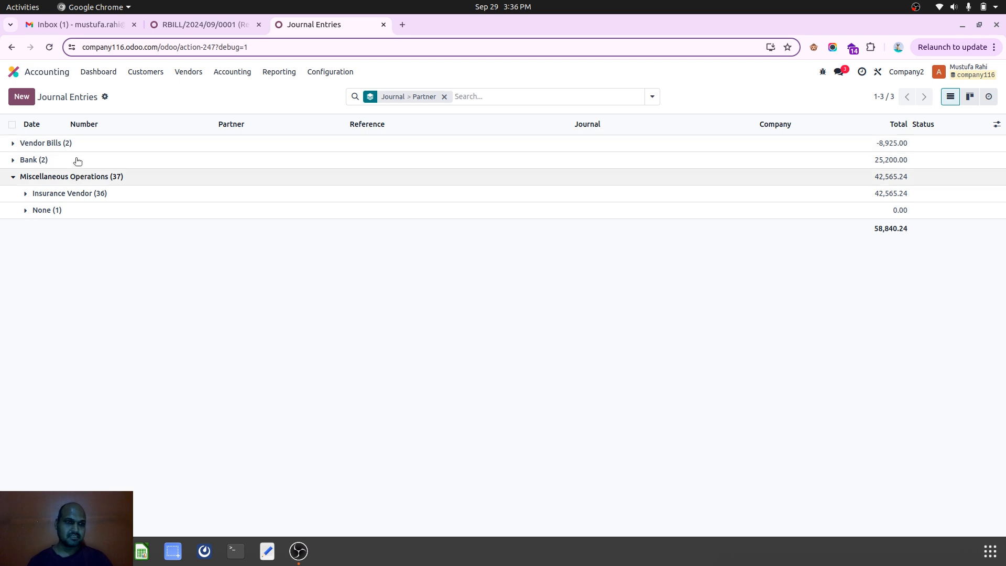
pyautogui.click(70, 143)
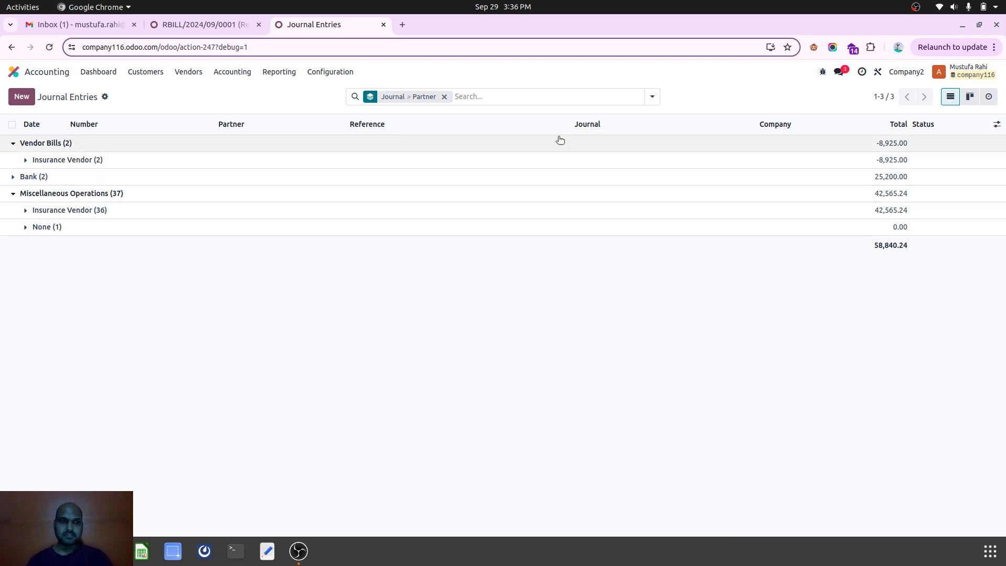
pyautogui.click(505, 148)
pyautogui.click(505, 158)
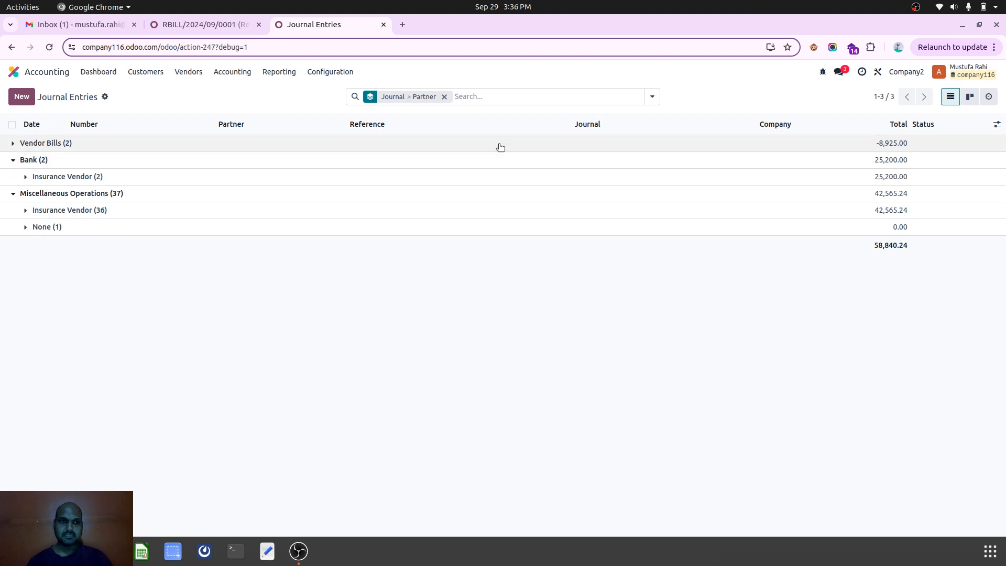
pyautogui.click(502, 144)
pyautogui.click(500, 160)
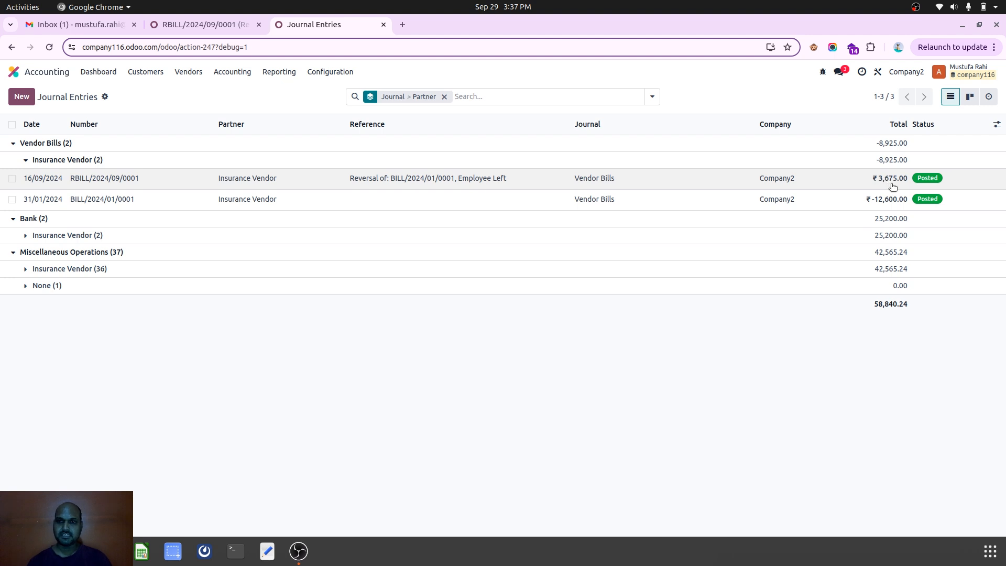
# Expand the Insurance Vendor group under Miscellaneous Operations and compare the journal items of the bill's and credit note's 31/12/2024 deferrals
pyautogui.click(240, 268)
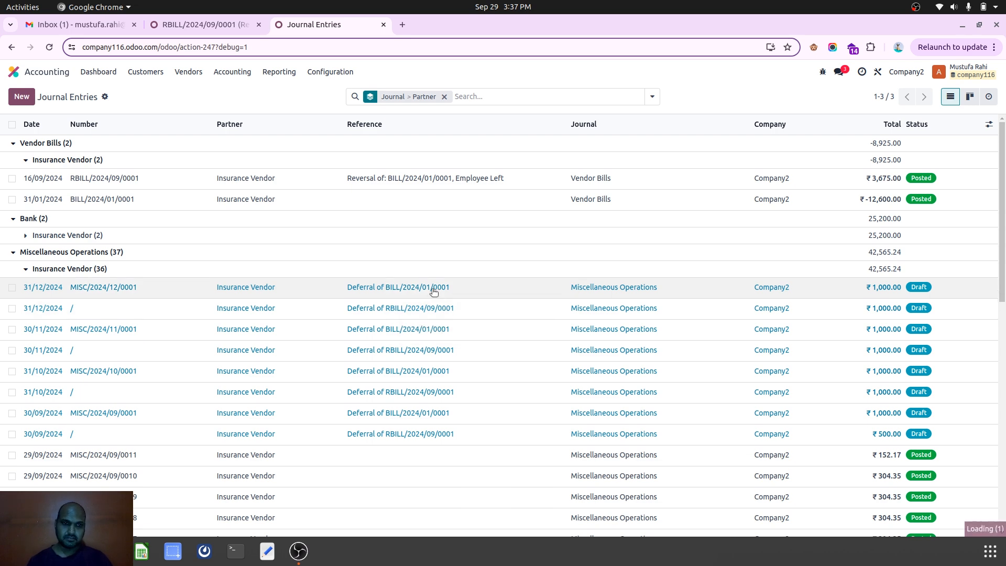
pyautogui.click(433, 287)
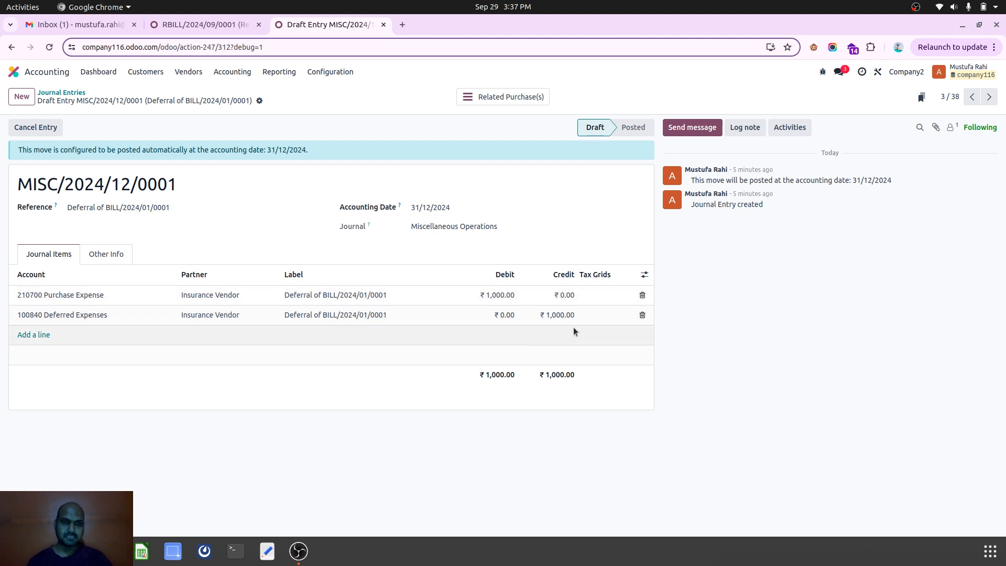
pyautogui.click(990, 98)
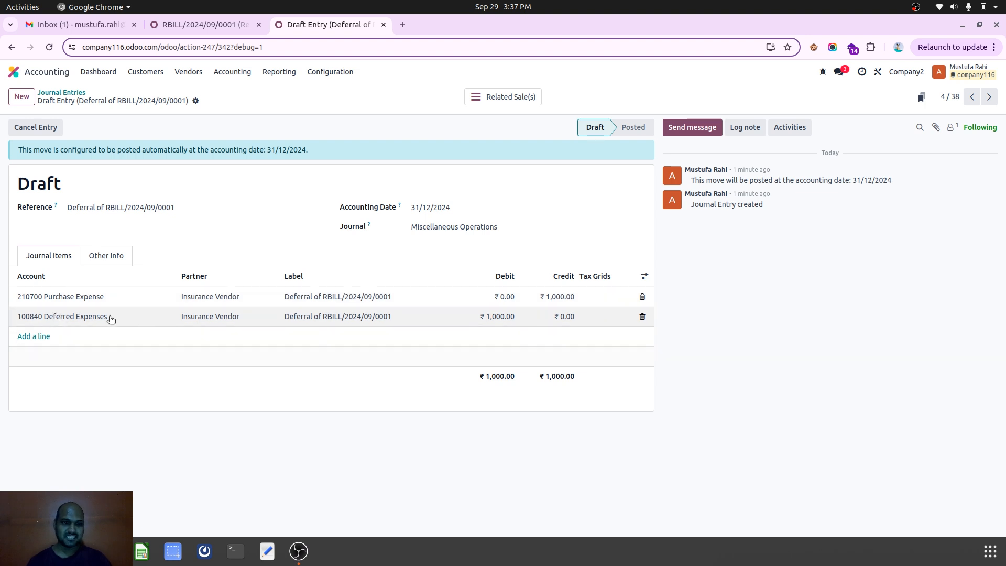
pyautogui.click(971, 97)
pyautogui.click(990, 97)
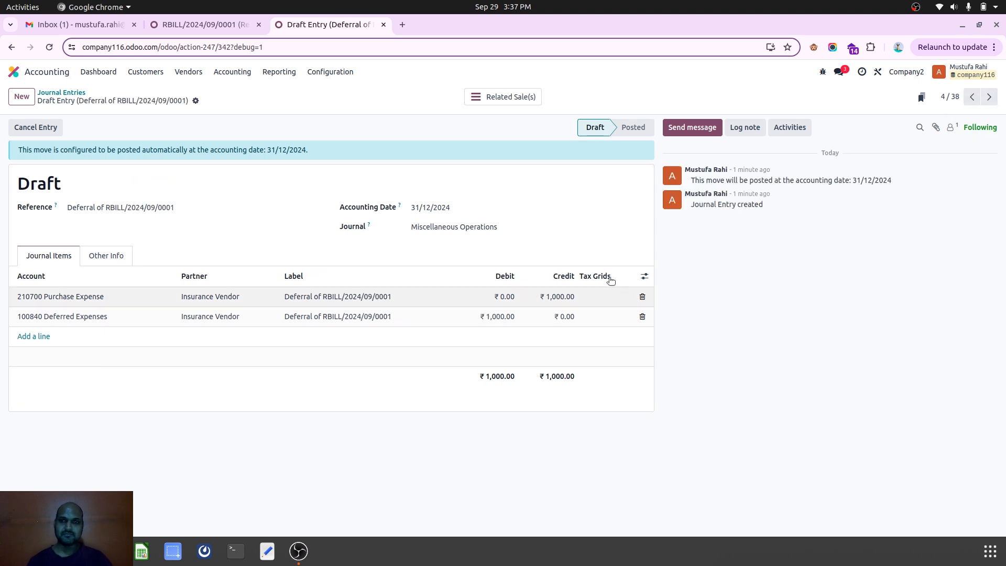
# Examine the journal items of the bill's 30/09/2024 draft deferral and the credit note's 31/10/2024 and 30/09/2024 draft deferrals
pyautogui.click(71, 94)
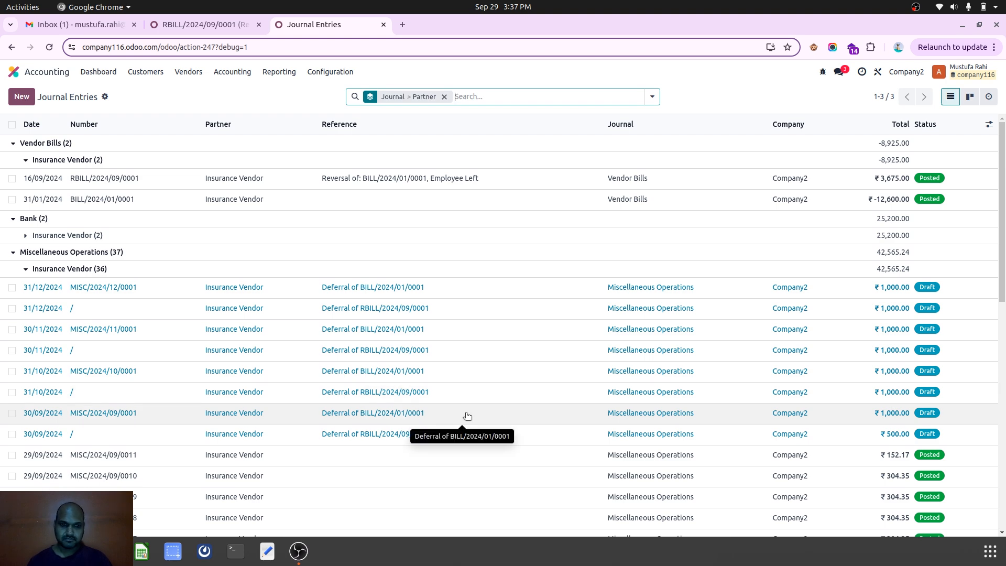
pyautogui.click(467, 415)
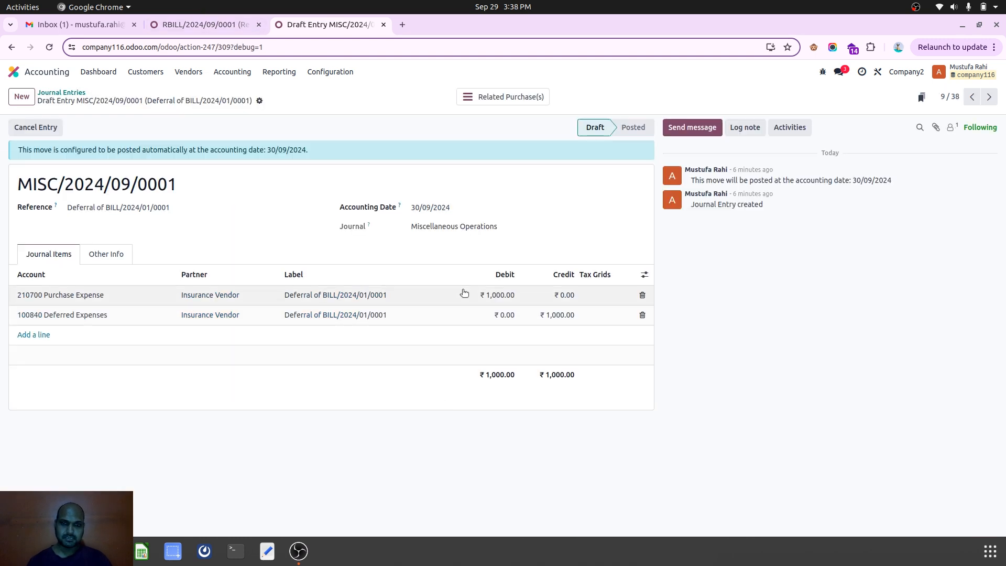
pyautogui.click(66, 93)
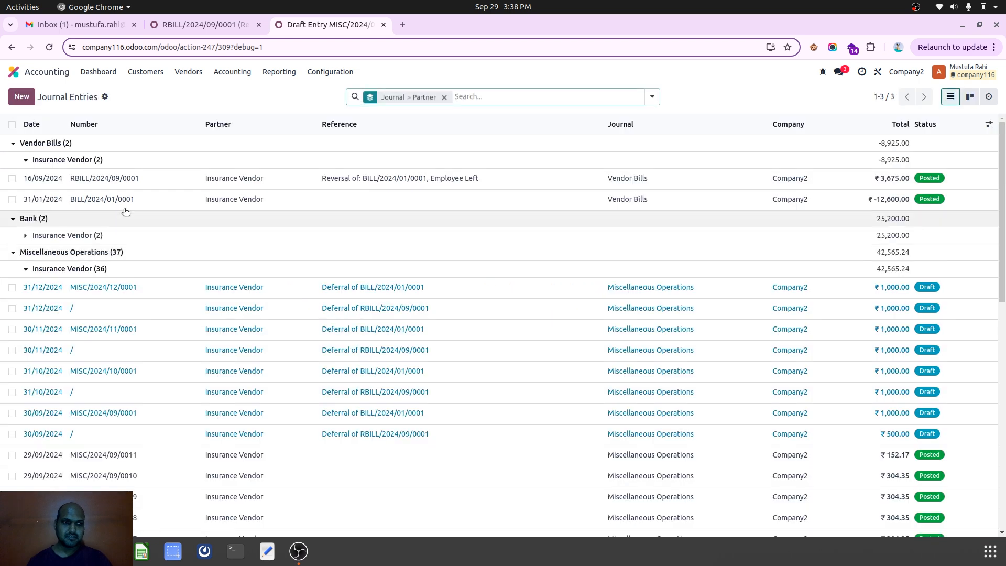
pyautogui.click(483, 390)
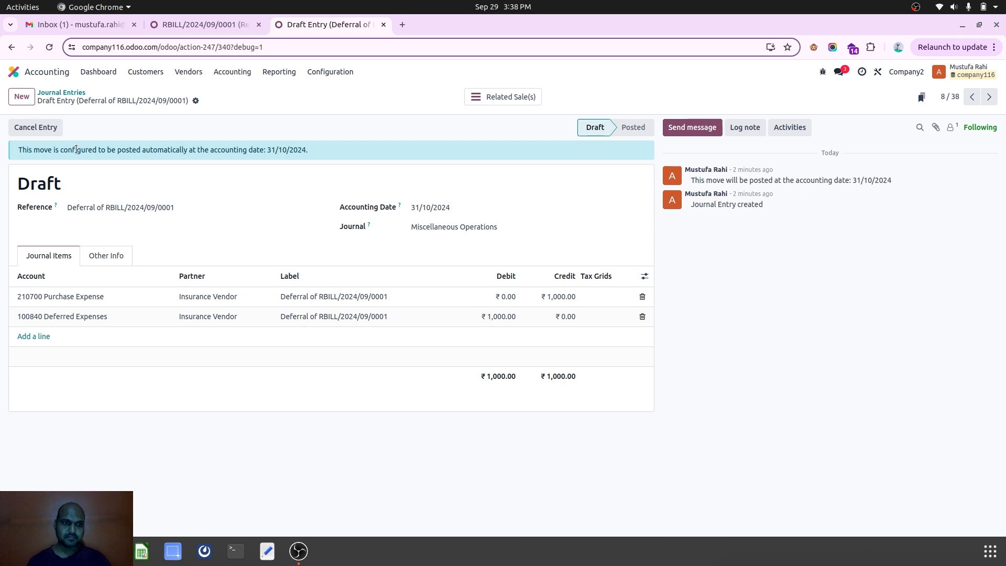
pyautogui.click(75, 95)
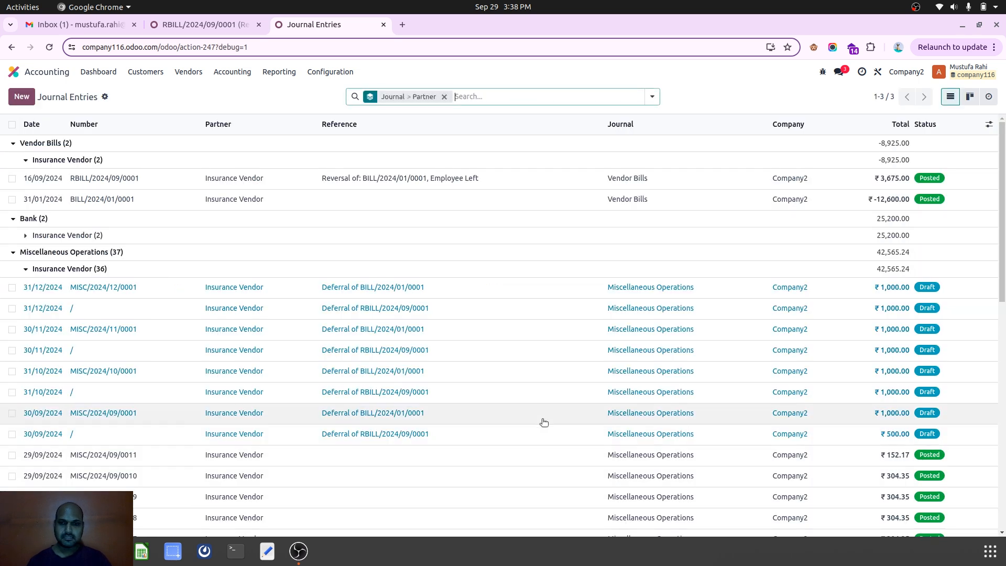
pyautogui.click(571, 439)
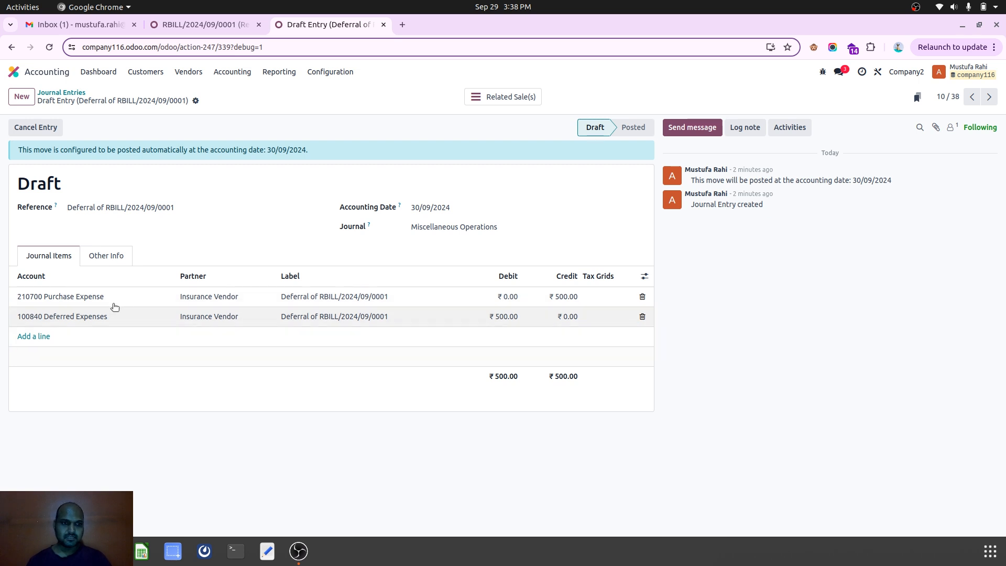
pyautogui.click(80, 95)
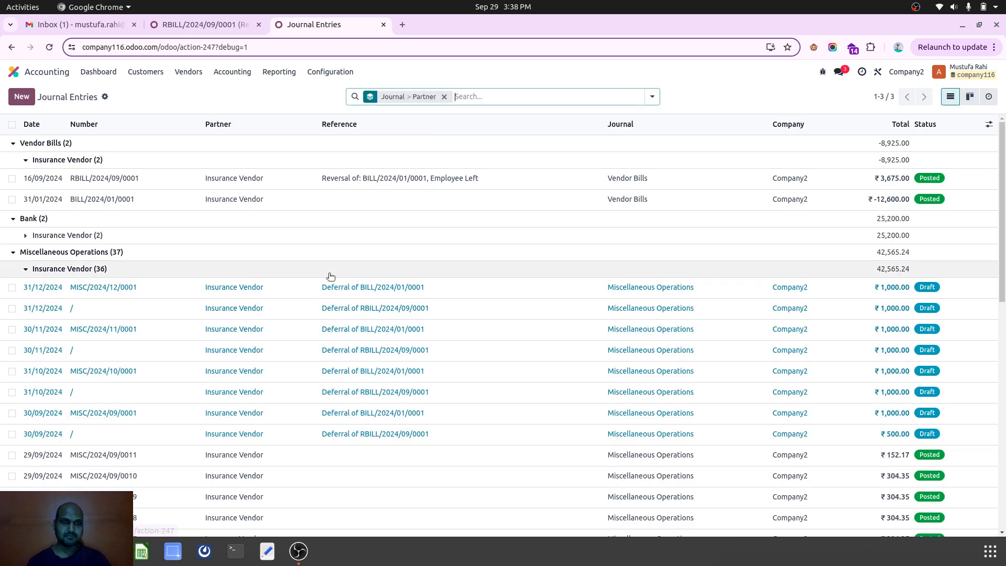
# Compare the 30/09/2024 deferral of the bill directly with the credit note's for the same date, and review the grouped journal entries
pyautogui.click(667, 414)
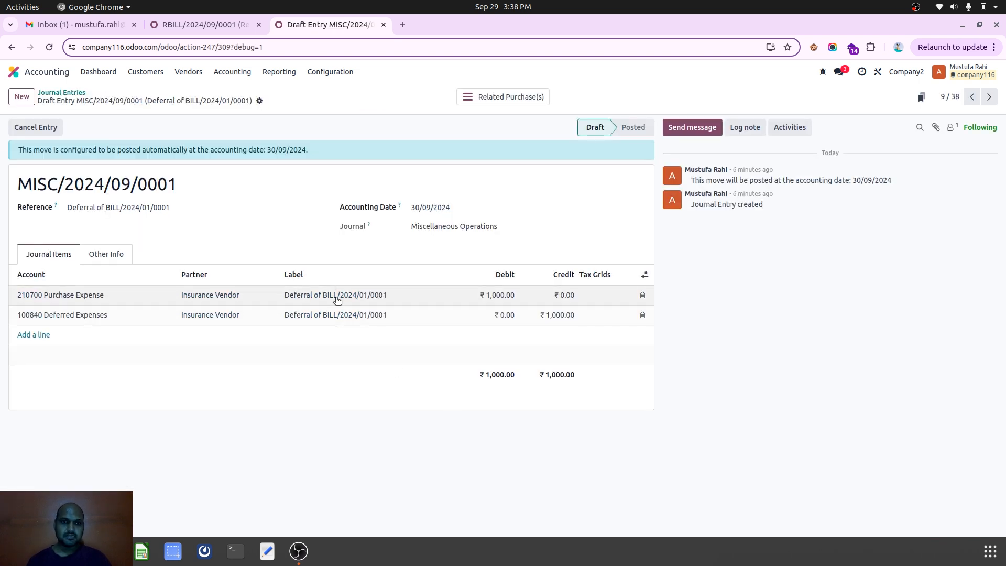
pyautogui.click(989, 97)
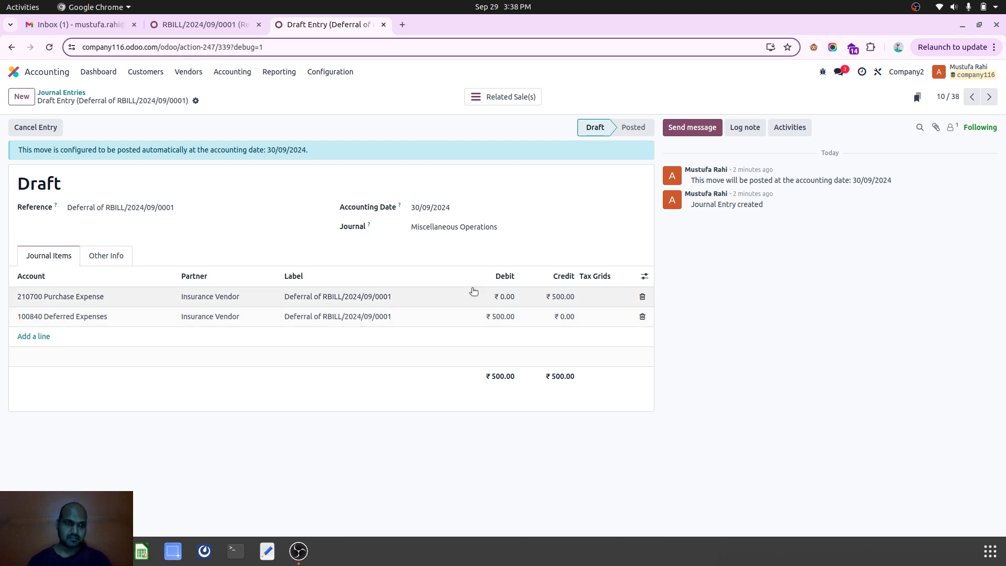
pyautogui.click(56, 93)
pyautogui.scroll(-2, 406, 321)
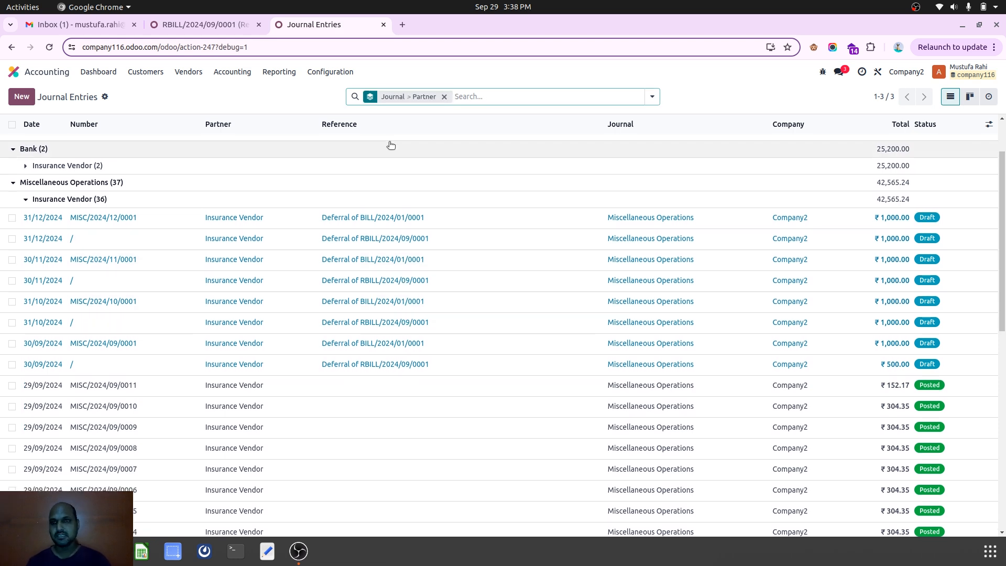
pyautogui.scroll(-2, 411, 259)
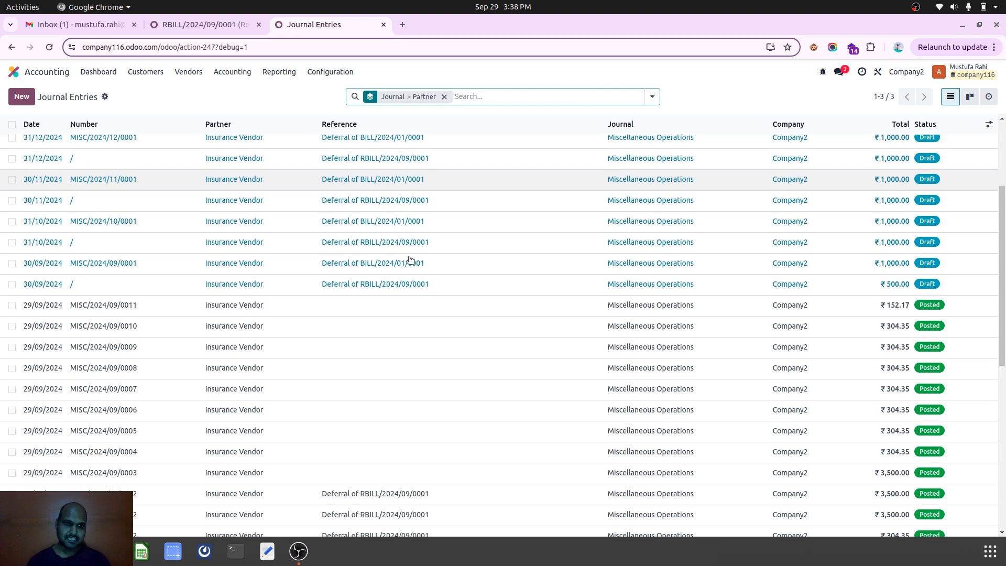
pyautogui.scroll(4, 409, 260)
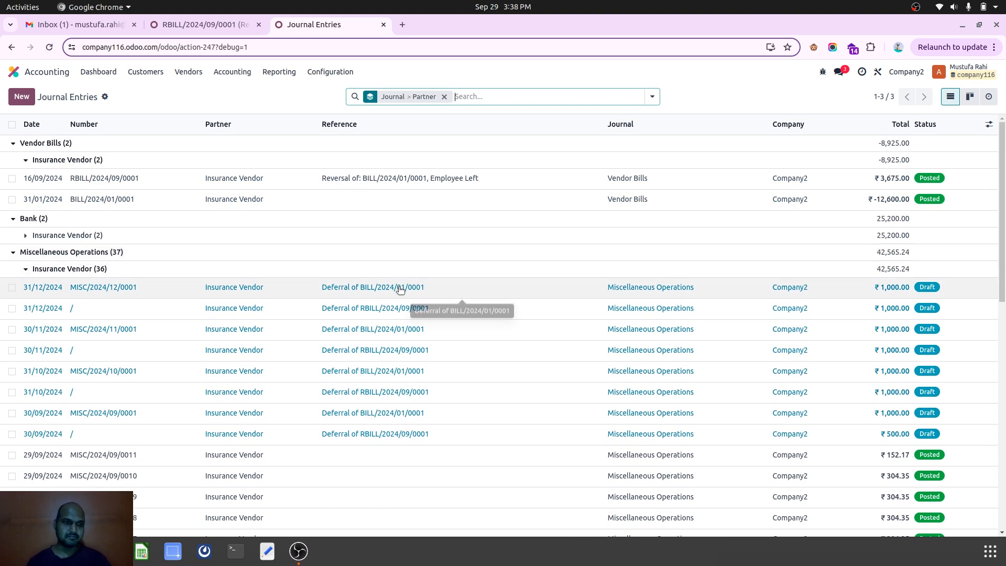